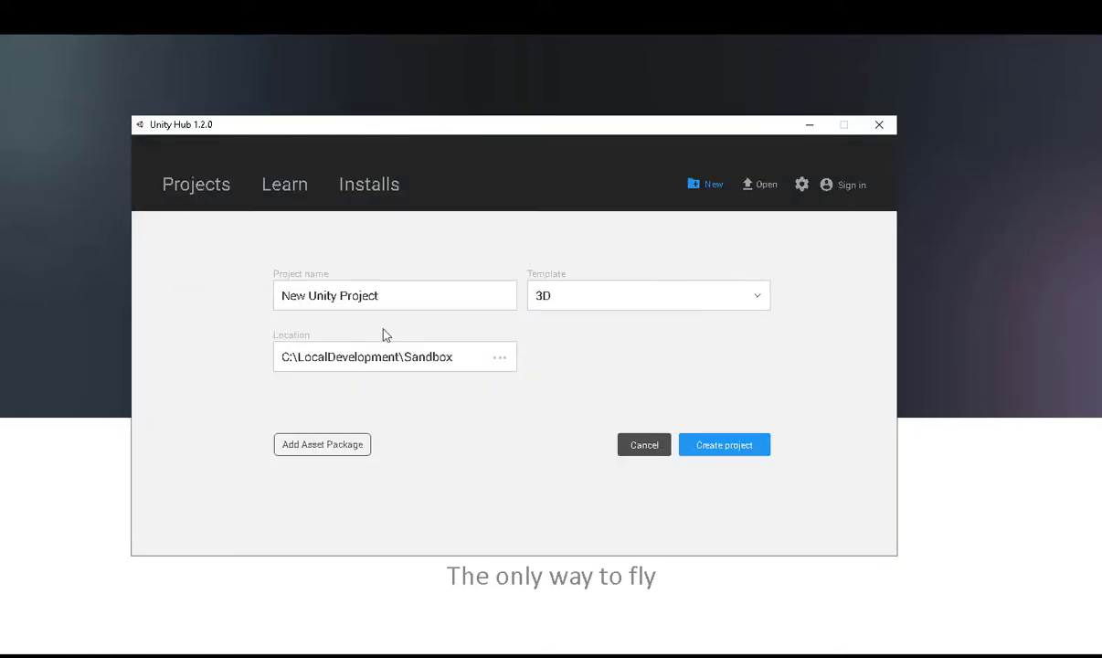
# Step: Name the project 'New Awesome Mixed Reality Project' and pick the 3D With Extras (Preview) template
pyautogui.moveTo(426, 303); pyautogui.dragTo(111, 308)
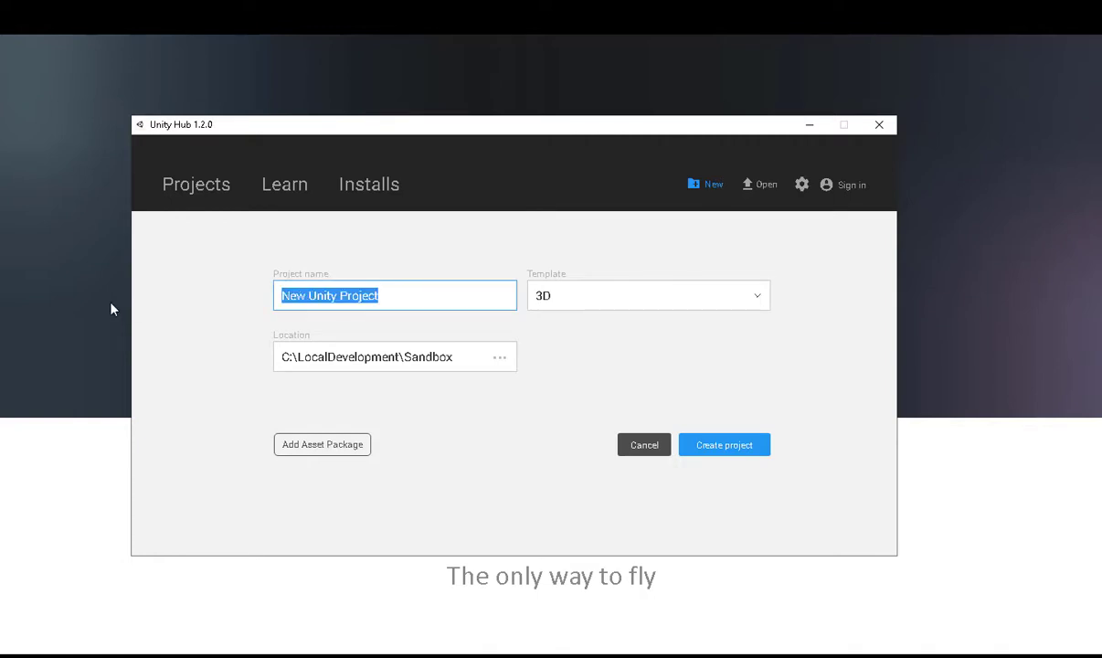
pyautogui.write('New Awes')
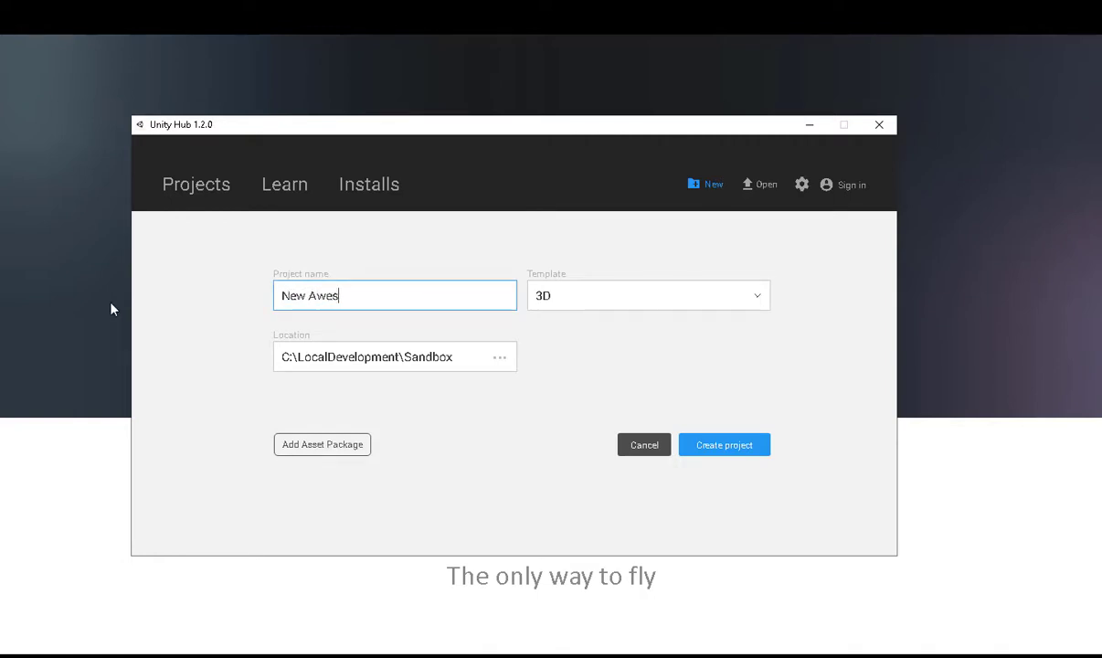
pyautogui.write('ome Mixed Reality Project')
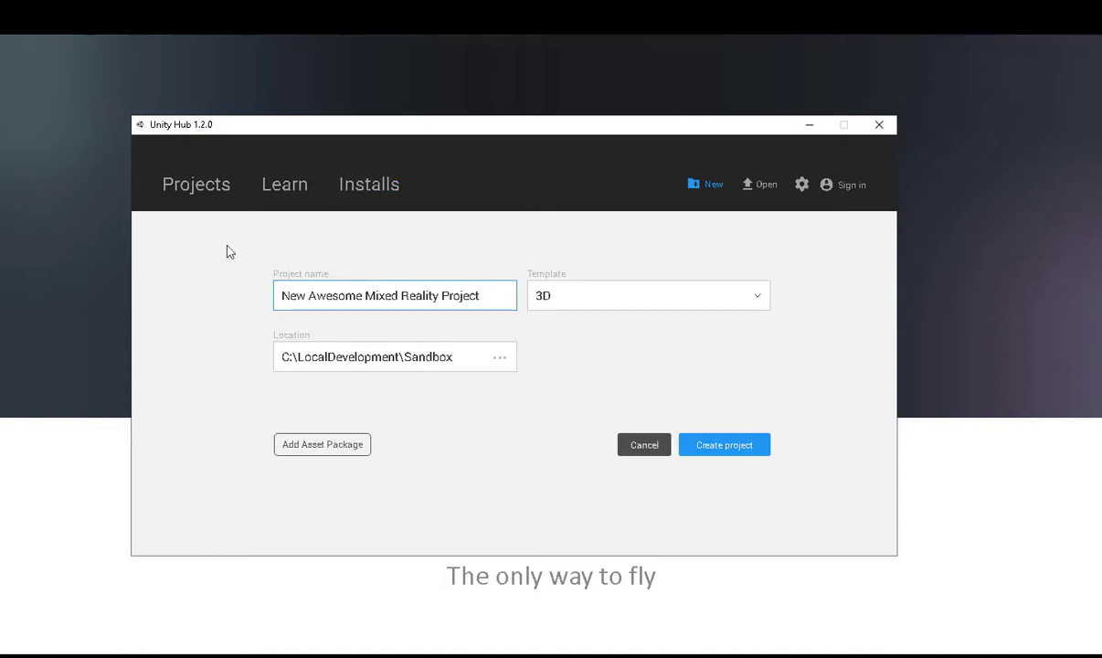
pyautogui.click(768, 298)
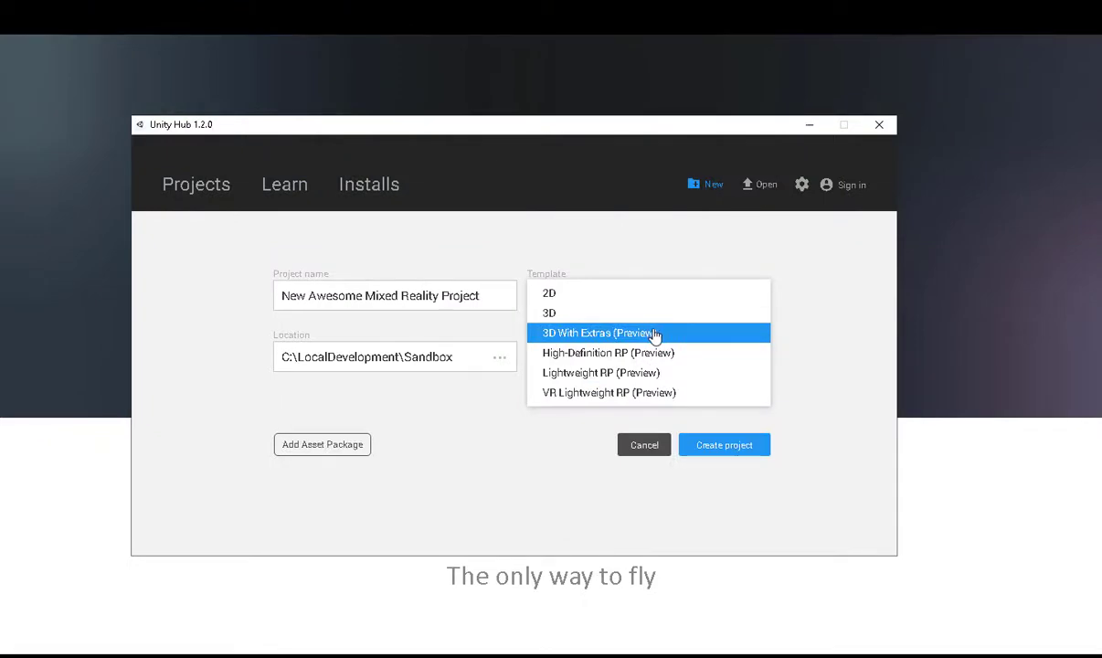
pyautogui.click(654, 335)
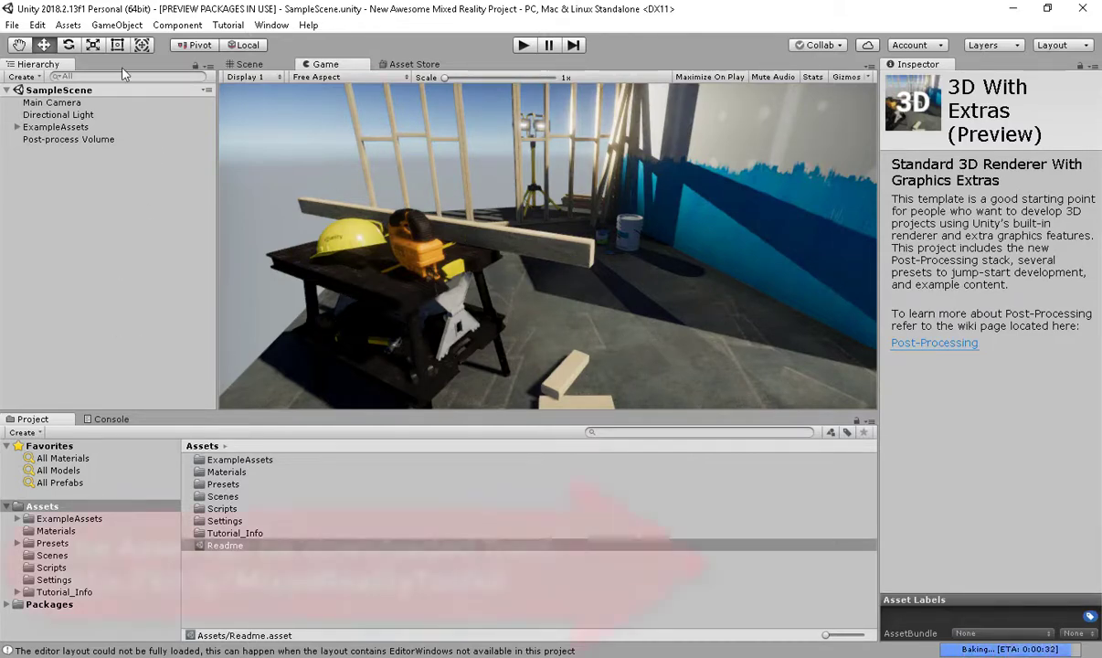
# Step: Import the custom package MixedRealityToolkit-Unity.2018.8.0-Beta1.unitypackage from Downloads\MRTK\Beta
pyautogui.click(69, 26)
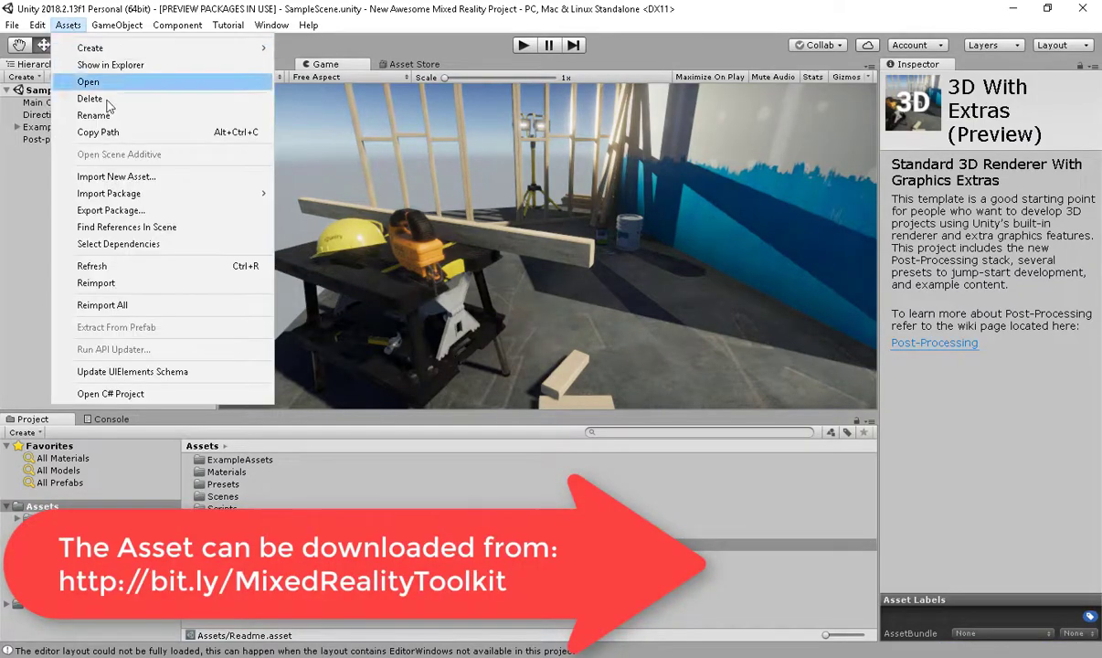
pyautogui.moveTo(256, 193)
pyautogui.click(329, 193)
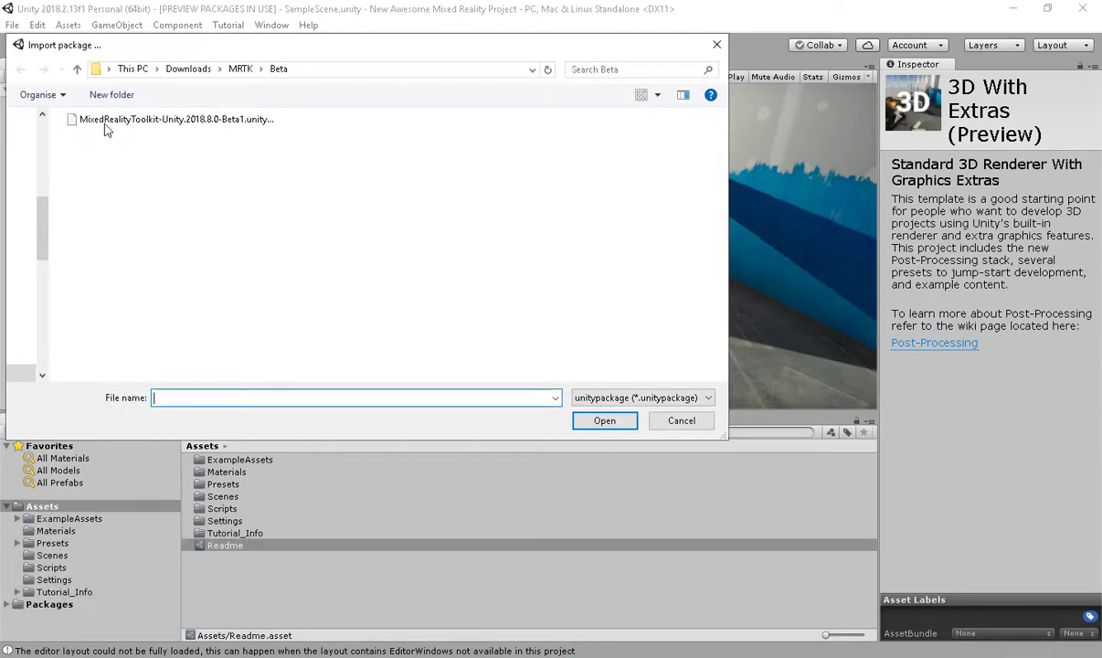
pyautogui.click(100, 118)
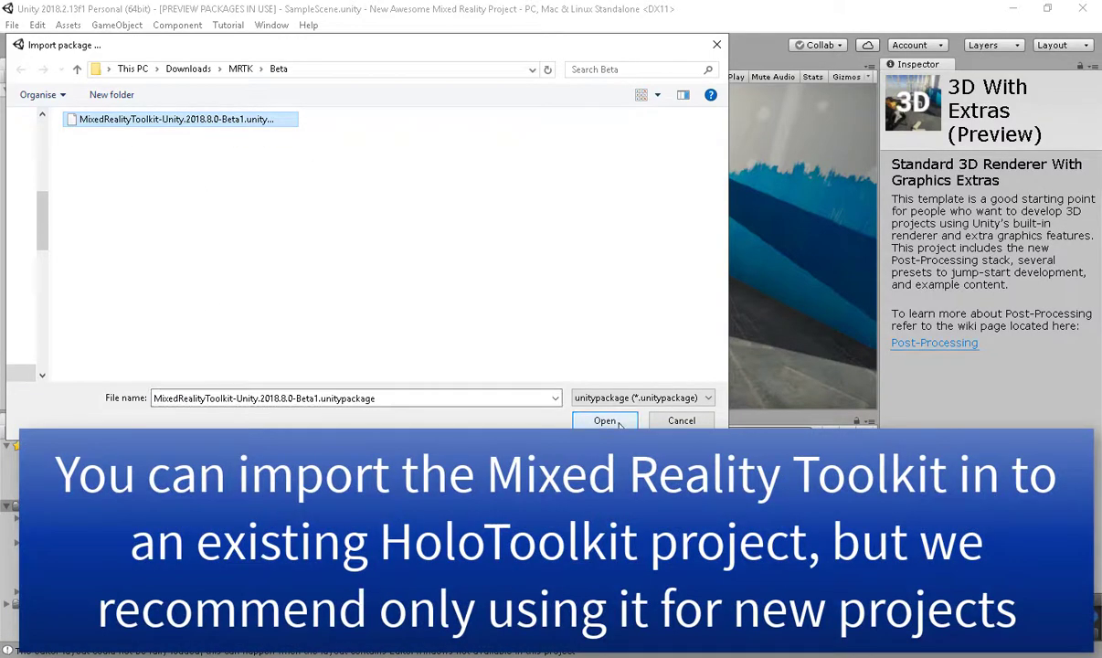
pyautogui.click(605, 422)
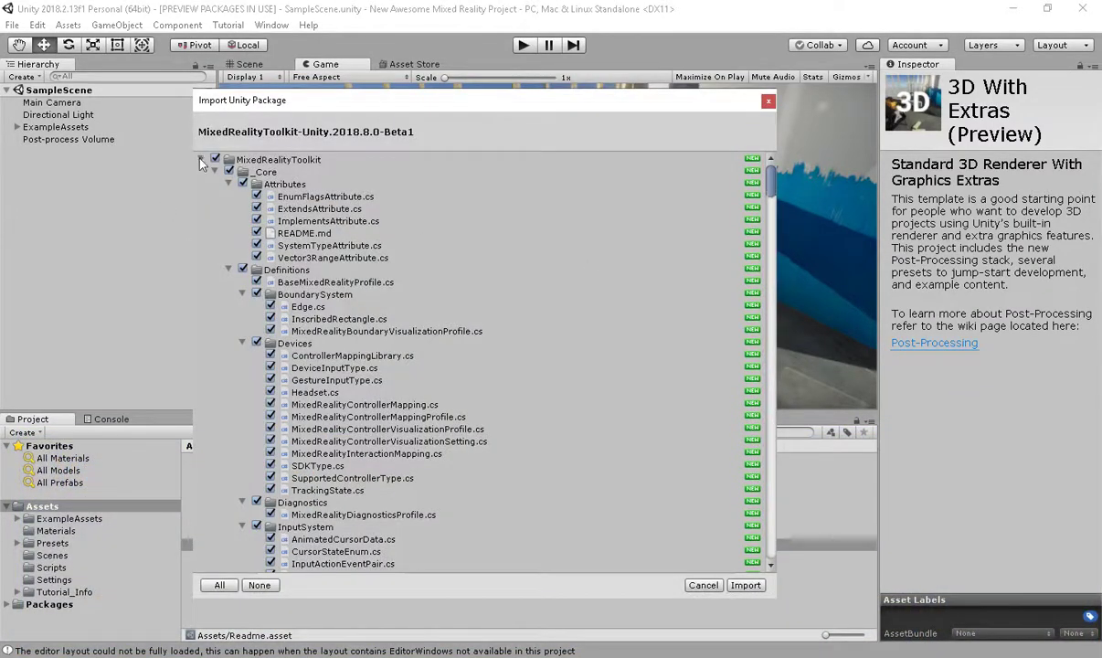
# Step: Import the MixedRealityToolkit, Examples and SDK folders, then apply MRTK's default project settings
pyautogui.click(201, 159)
pyautogui.click(201, 172)
pyautogui.click(201, 183)
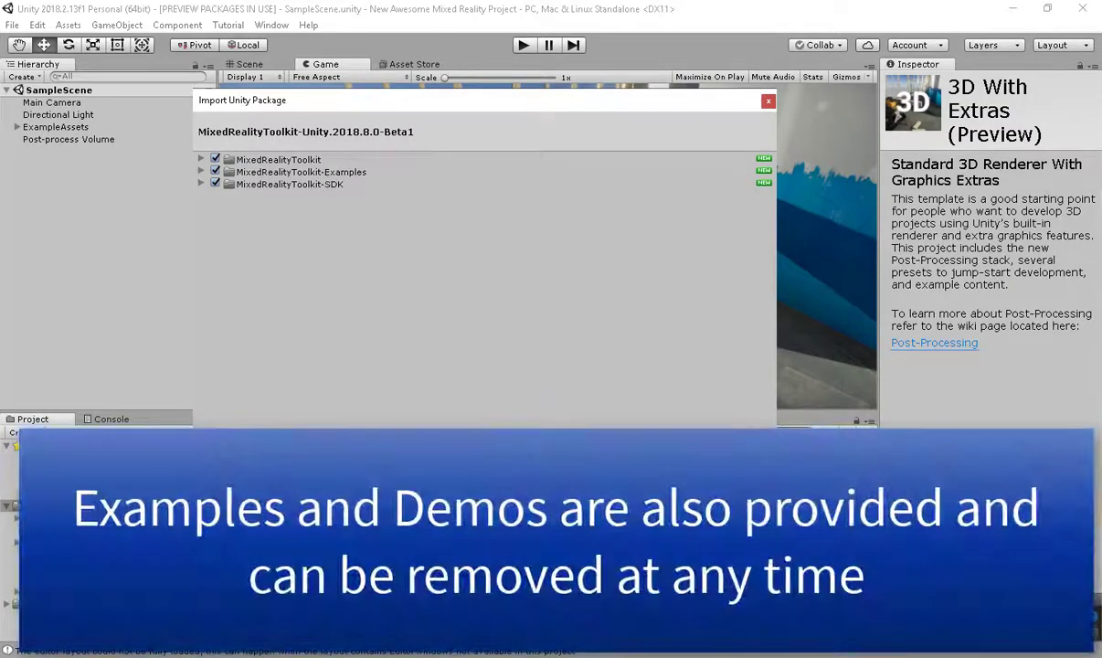
pyautogui.press('Return')
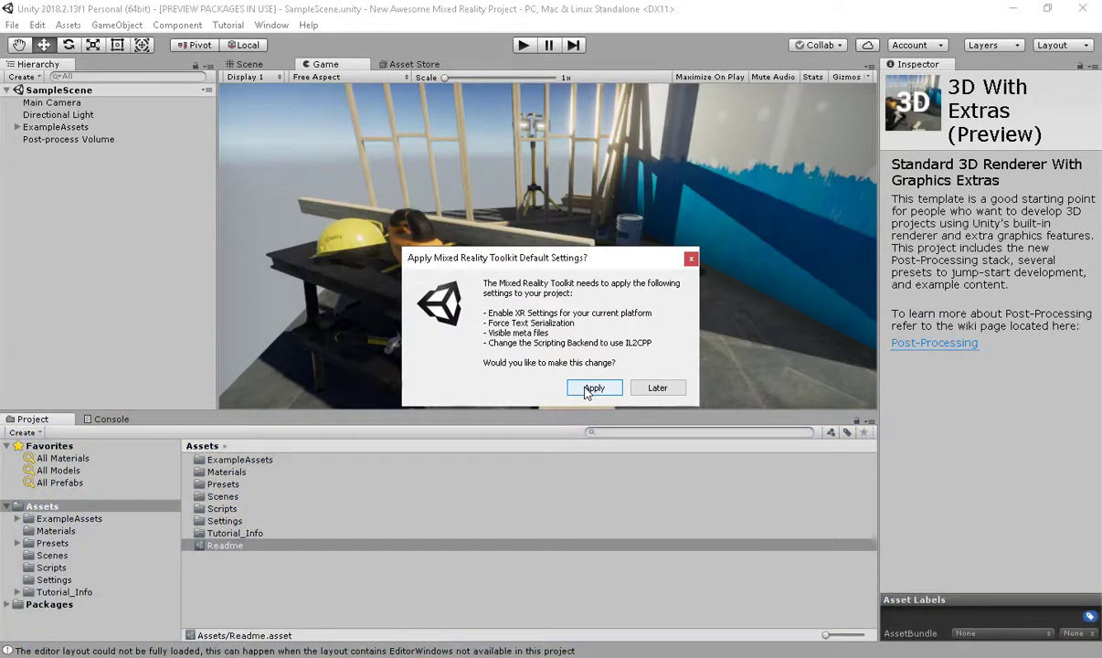
pyautogui.click(589, 390)
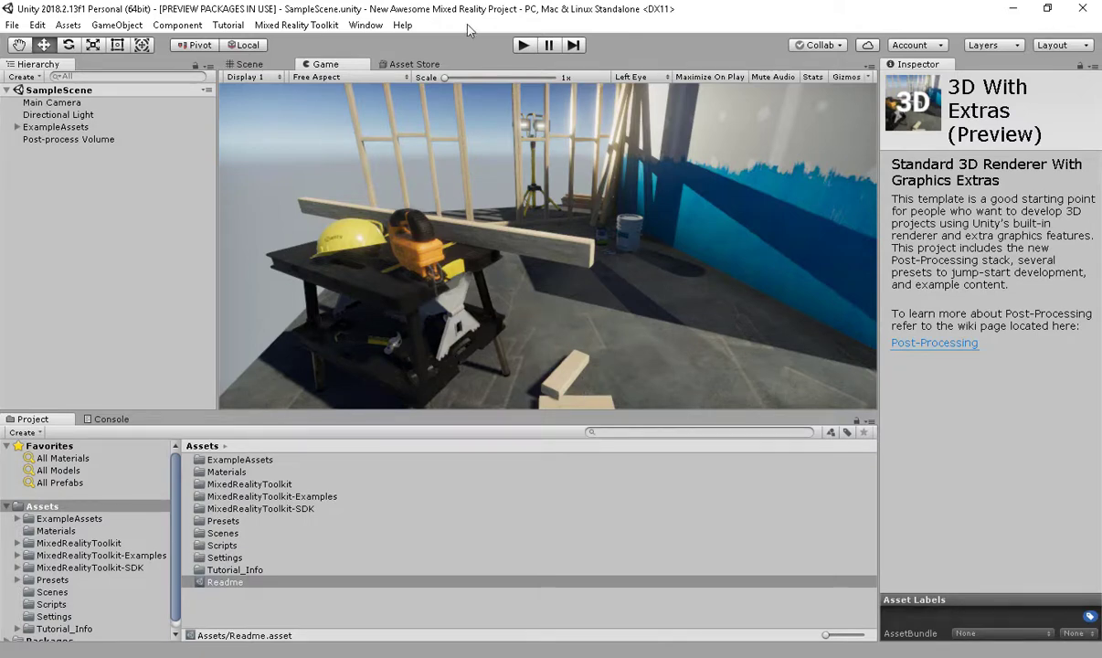
# Step: Configure the scene for MRTK and check MixedRealityToolkit and the playspace's nested Main Camera
pyautogui.click(299, 28)
pyautogui.moveTo(228, 28)
pyautogui.moveTo(295, 27)
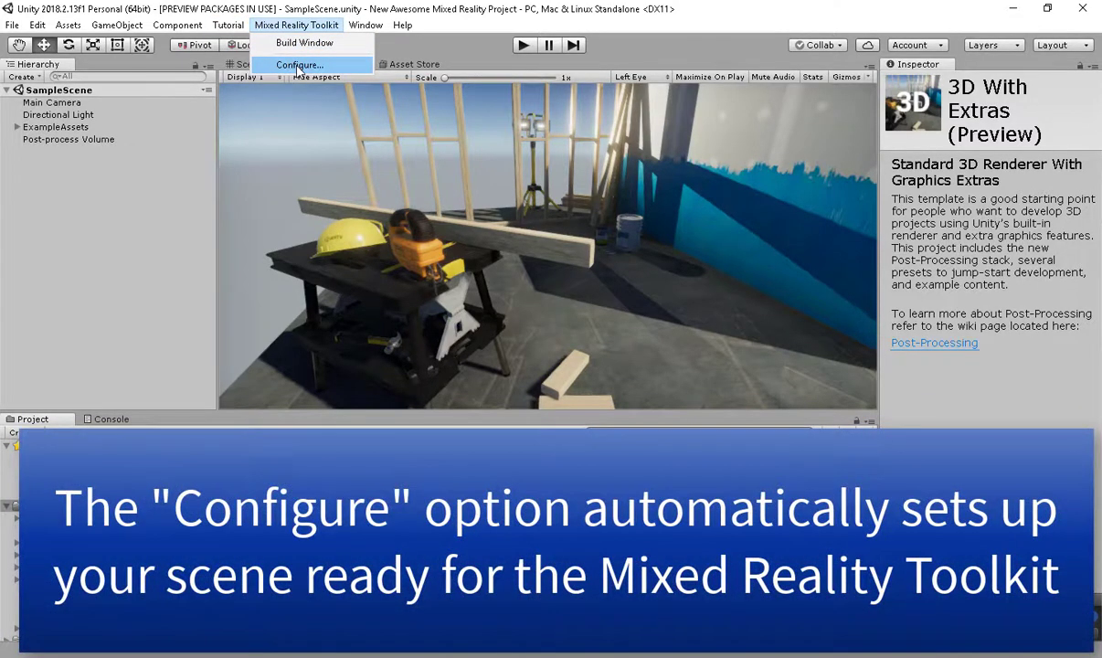
pyautogui.click(298, 65)
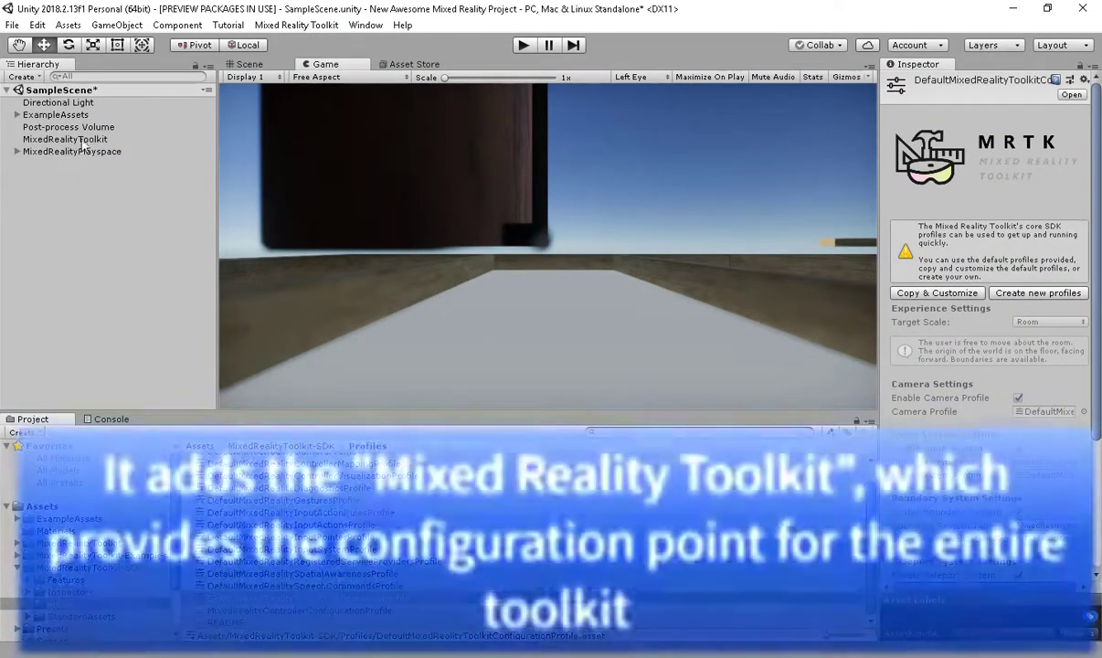
pyautogui.click(77, 139)
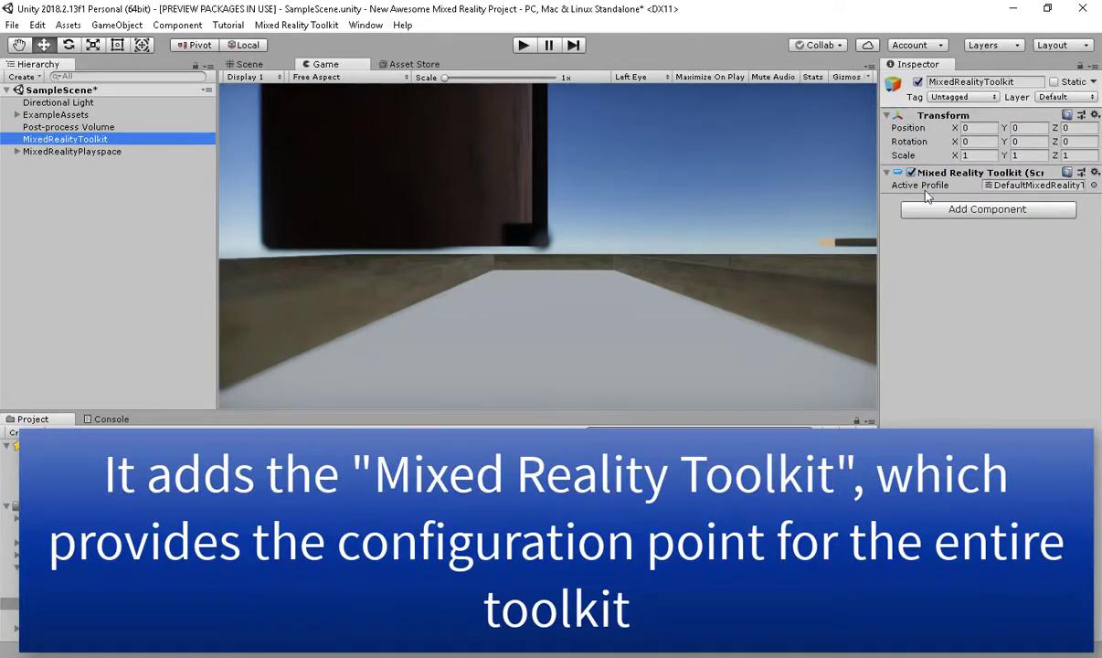
pyautogui.click(55, 152)
pyautogui.click(16, 152)
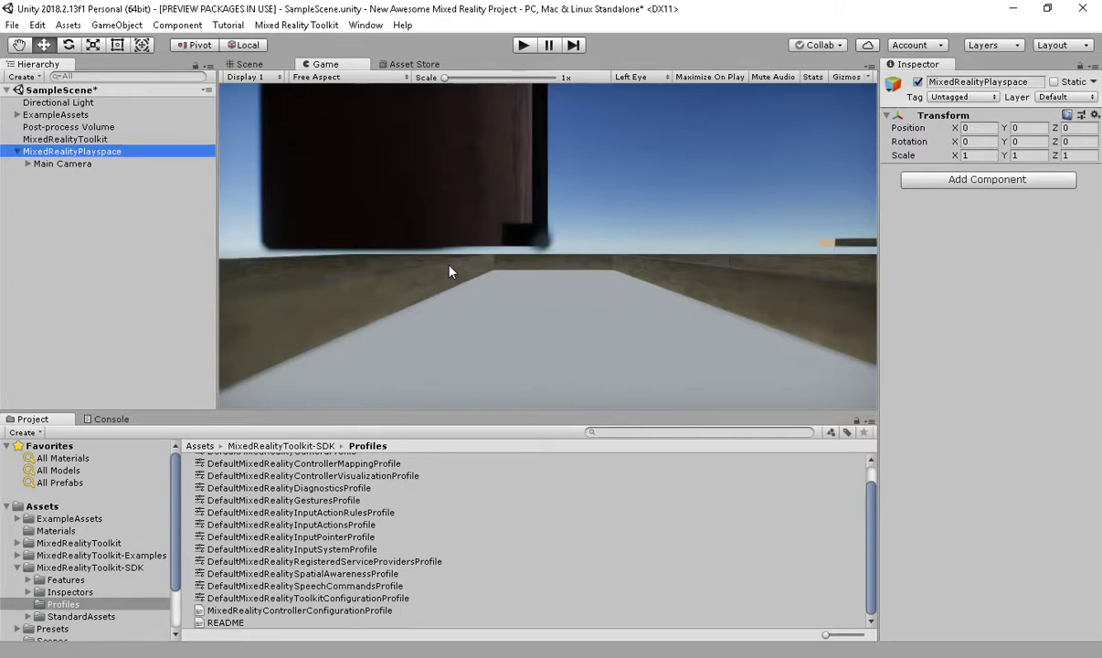
# Step: Set ExampleAssets' Y rotation to 0 and move it to Z -1.23 in the Scene view
pyautogui.click(230, 64)
pyautogui.click(56, 115)
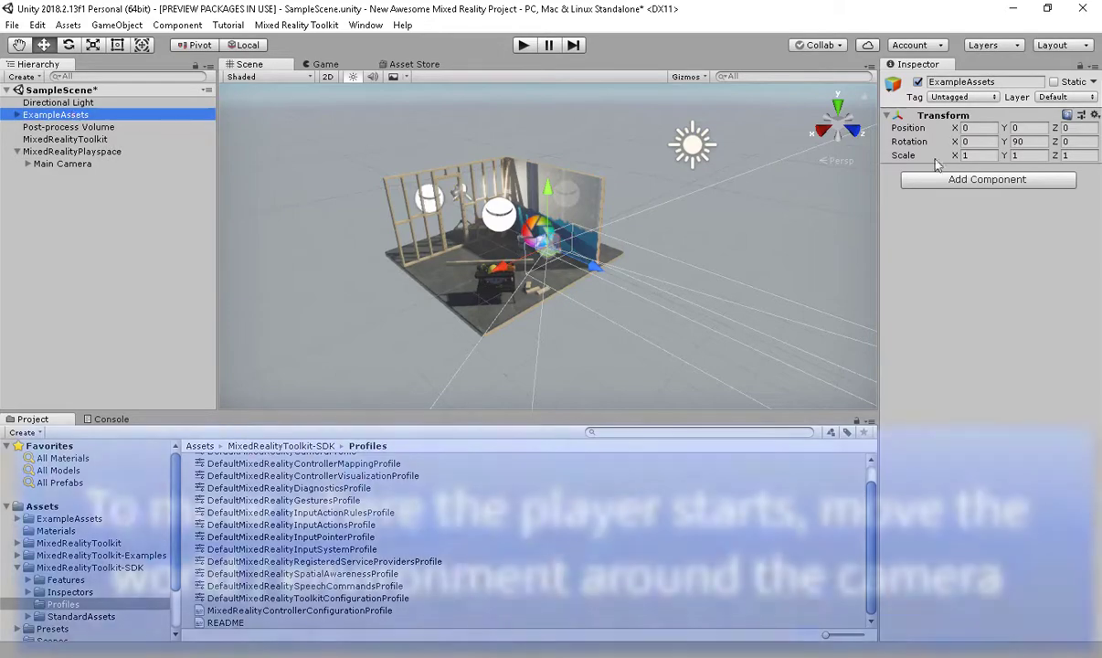
pyautogui.click(1029, 142)
pyautogui.write('90')
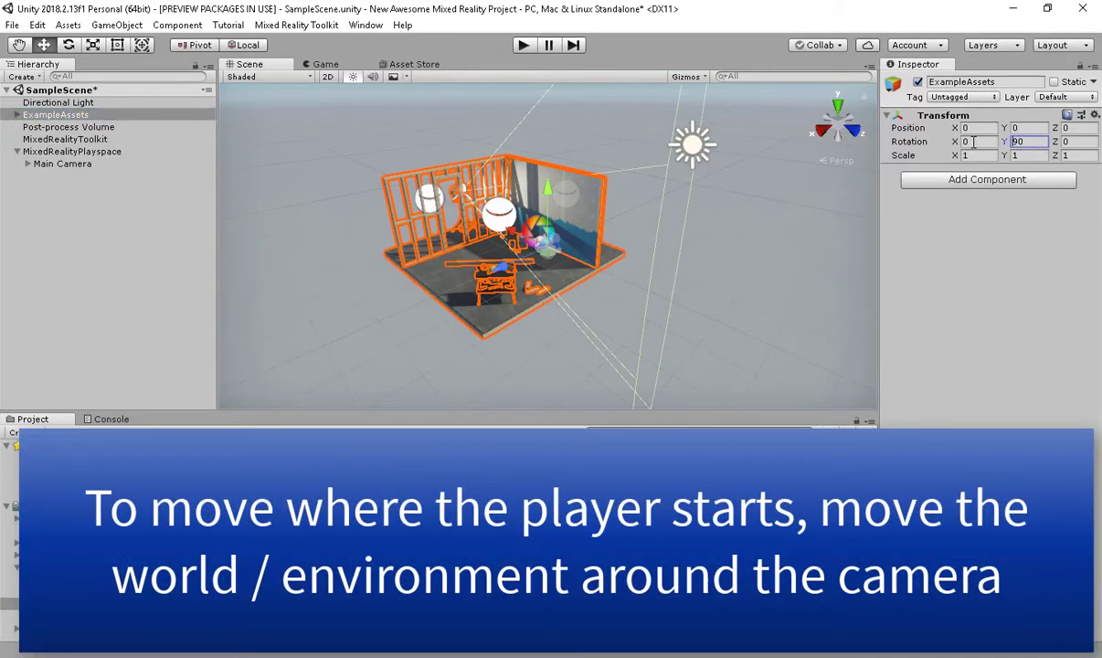
pyautogui.write('0')
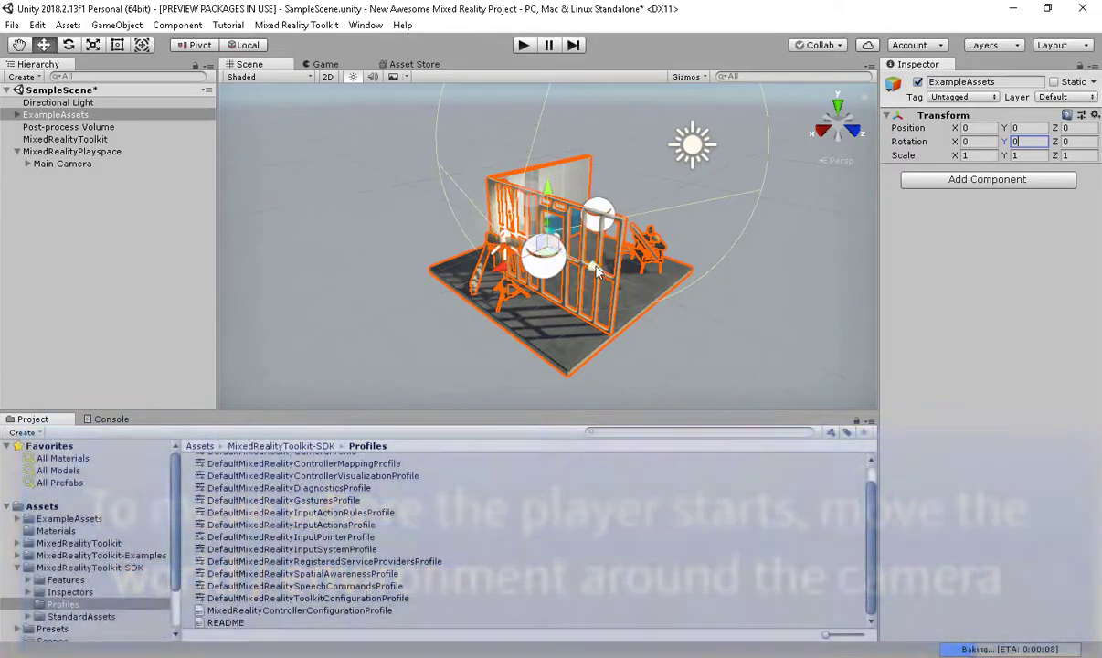
pyautogui.moveTo(561, 251); pyautogui.dragTo(572, 254)
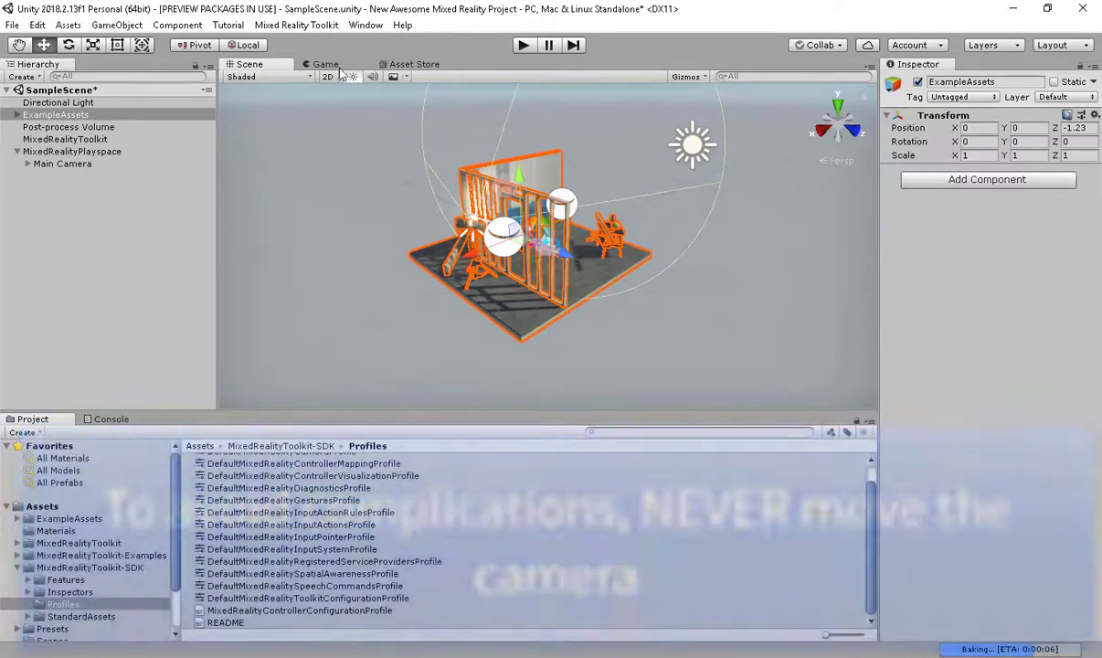
pyautogui.click(329, 65)
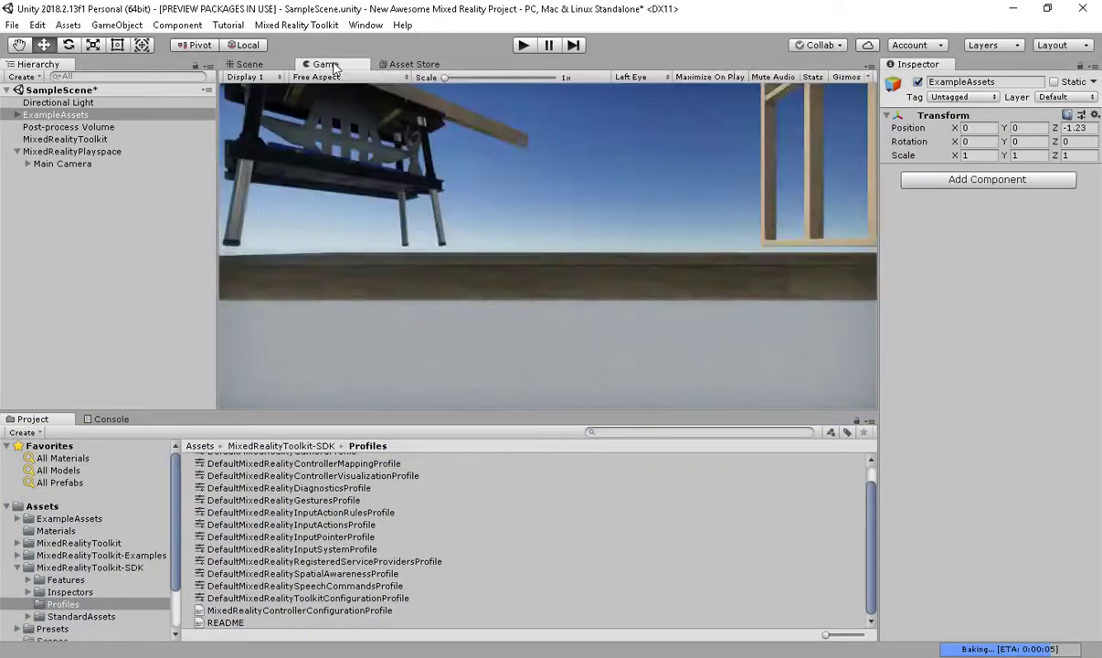
# Step: Run the scene in Play mode, test it in the SteamVR headset, then stop
pyautogui.click(524, 46)
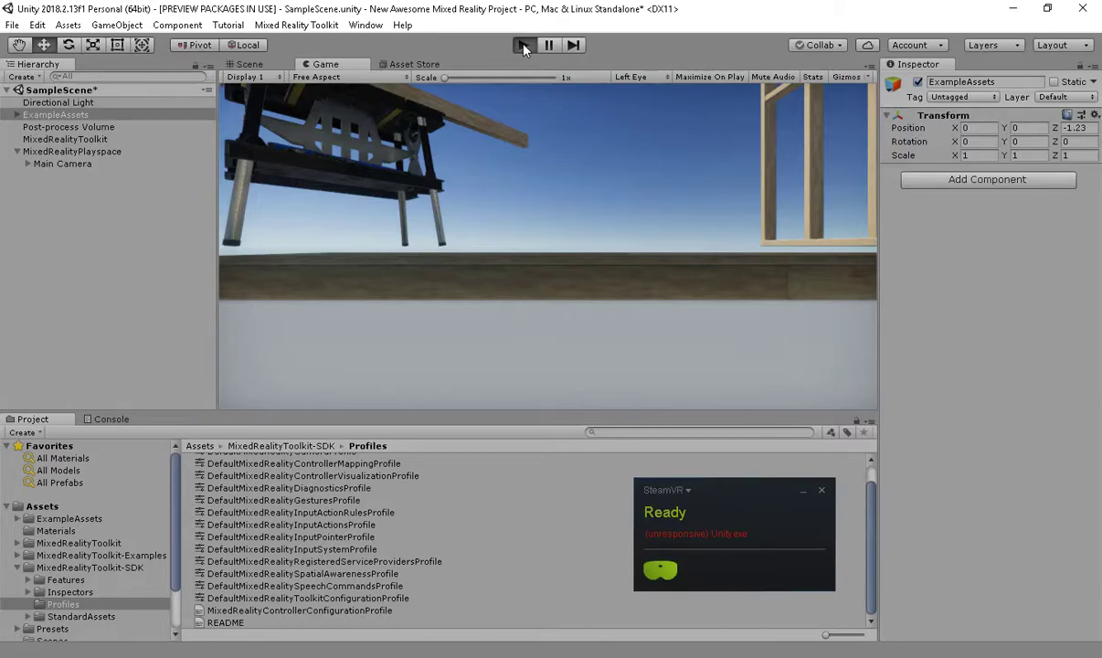
pyautogui.click(523, 45)
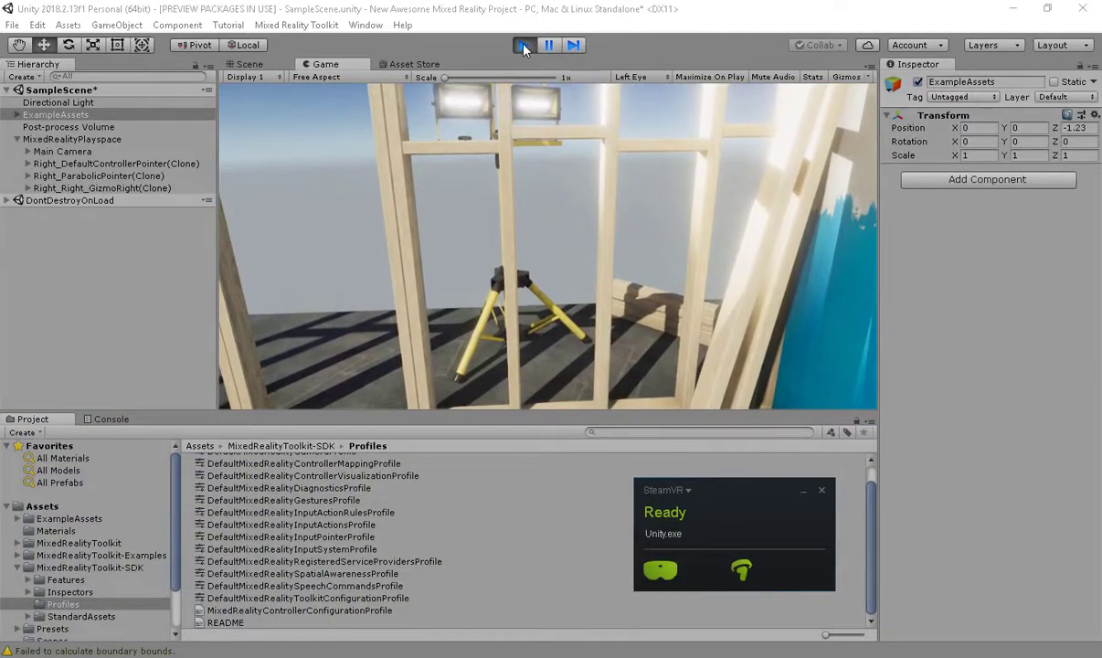
pyautogui.click(524, 45)
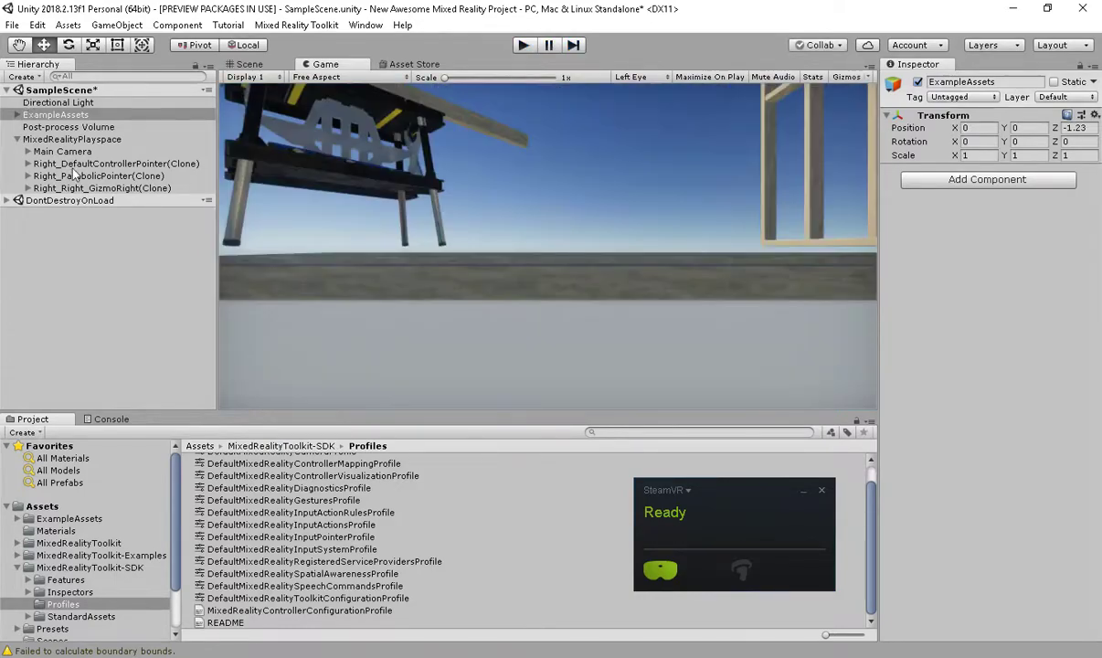
# Step: Add a Box Collider to the Ground object under ExampleAssets > Workshop Set
pyautogui.click(18, 115)
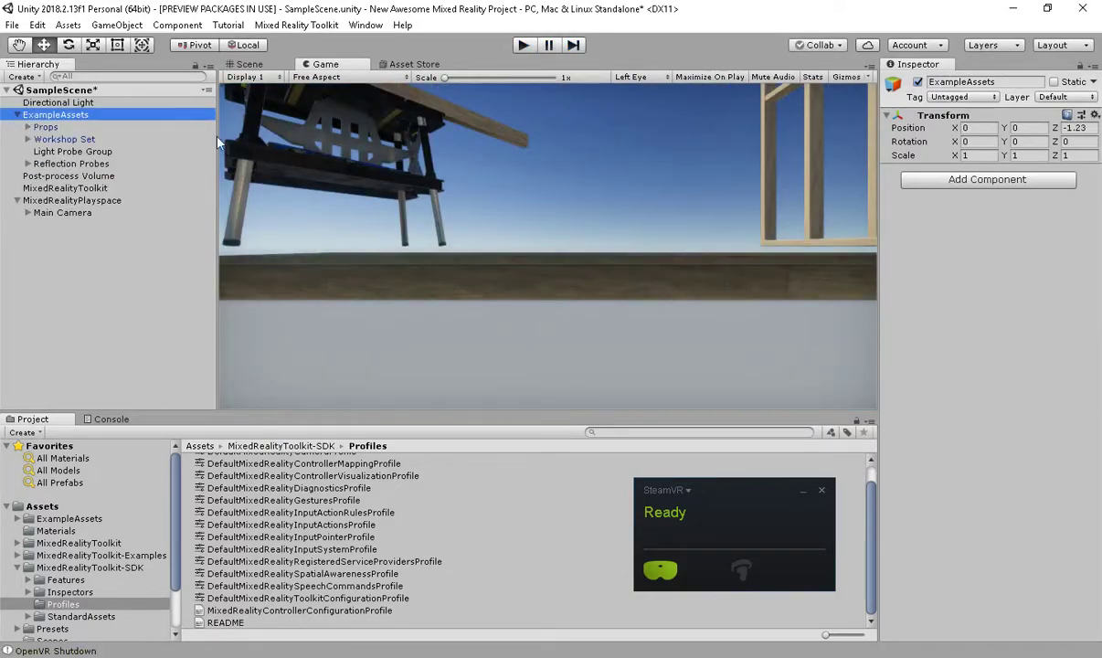
pyautogui.click(27, 139)
pyautogui.click(71, 165)
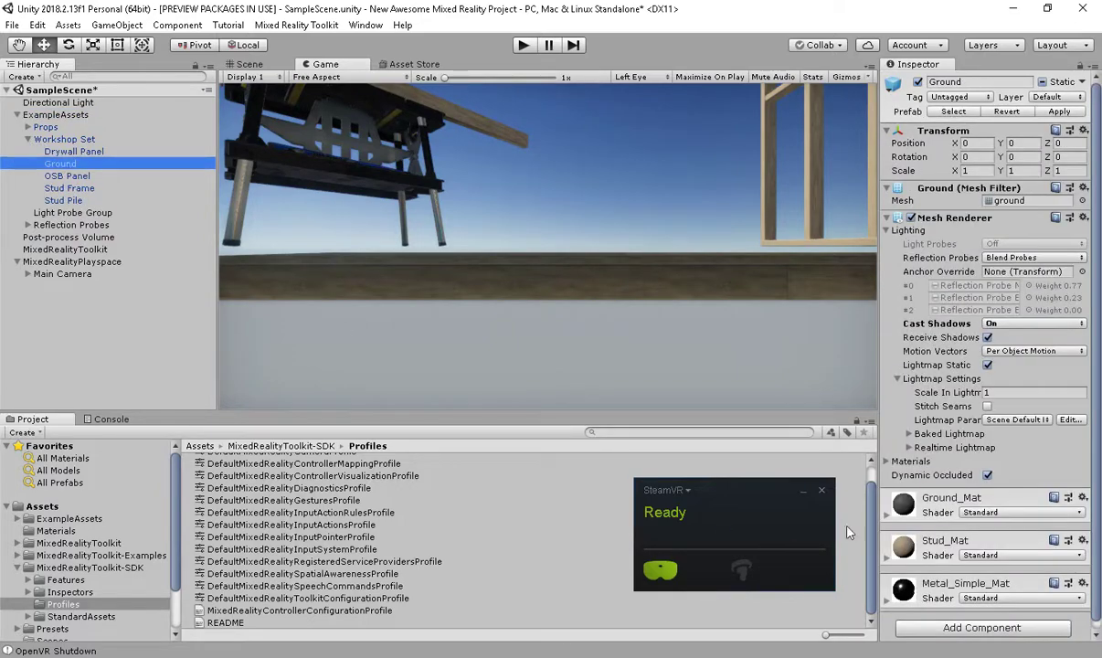
pyautogui.click(1000, 628)
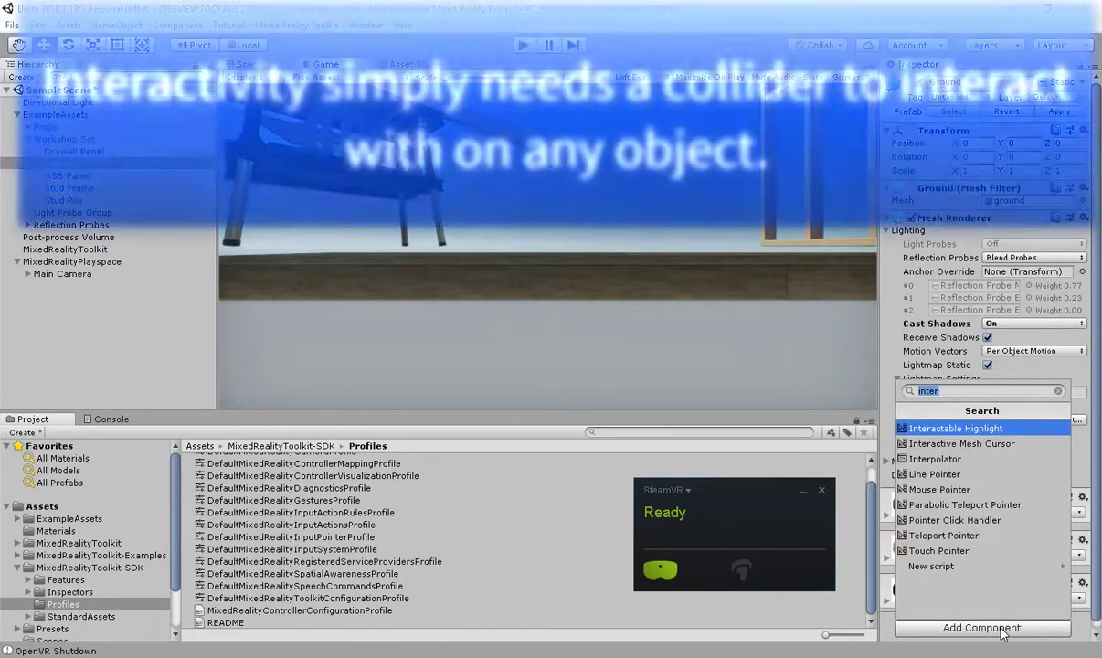
pyautogui.write('box')
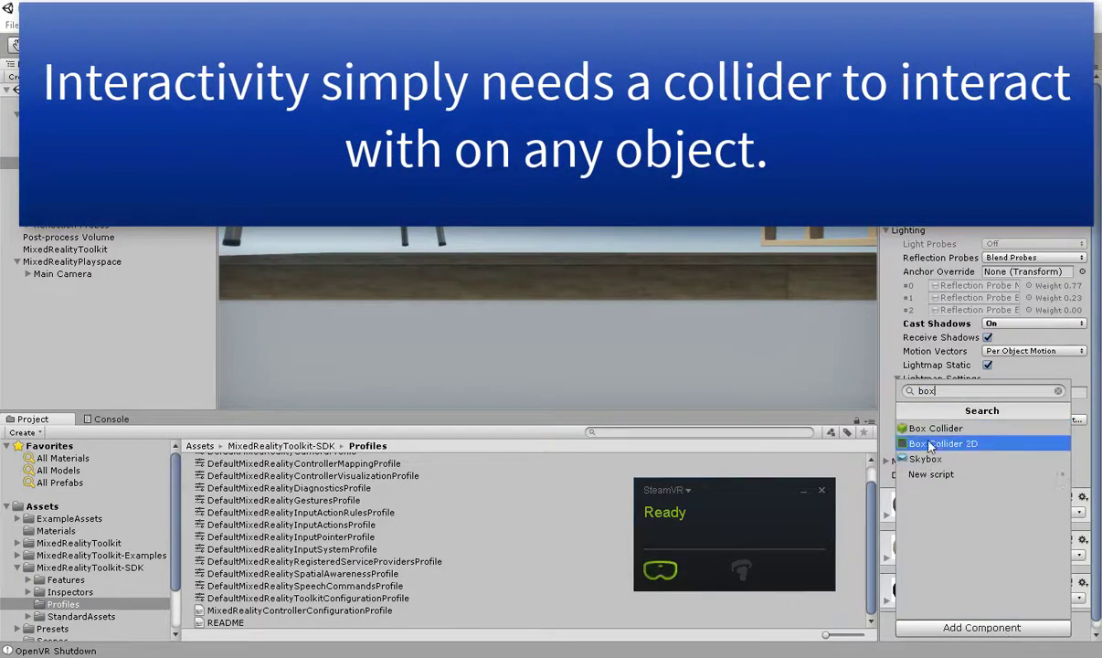
pyautogui.click(940, 431)
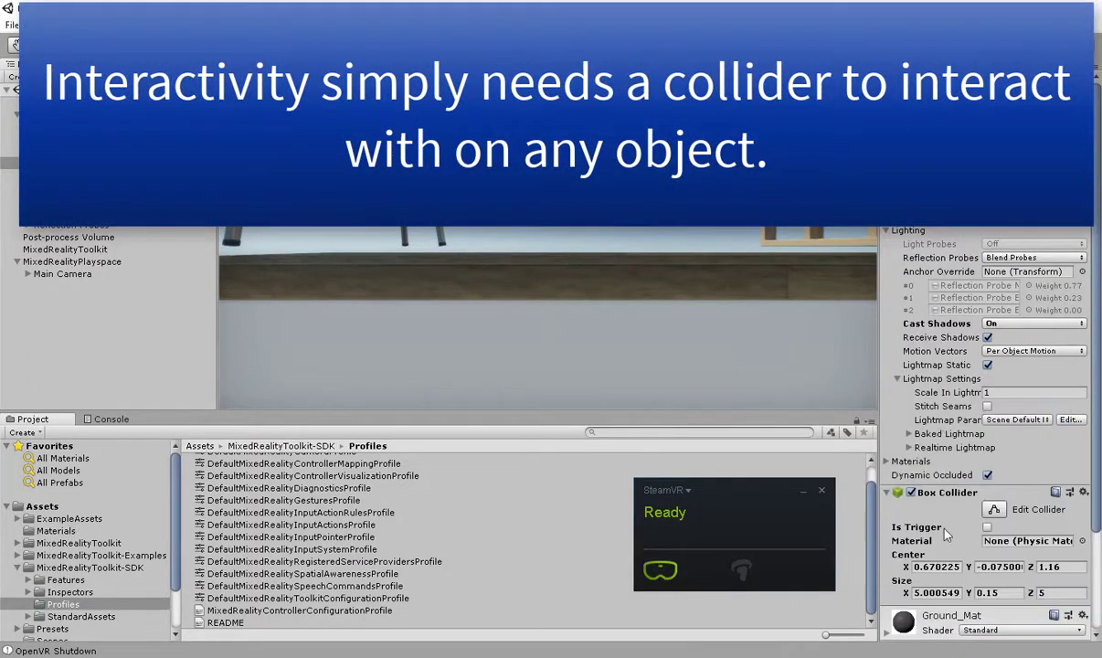
pyautogui.scroll(-3, 980, 464)
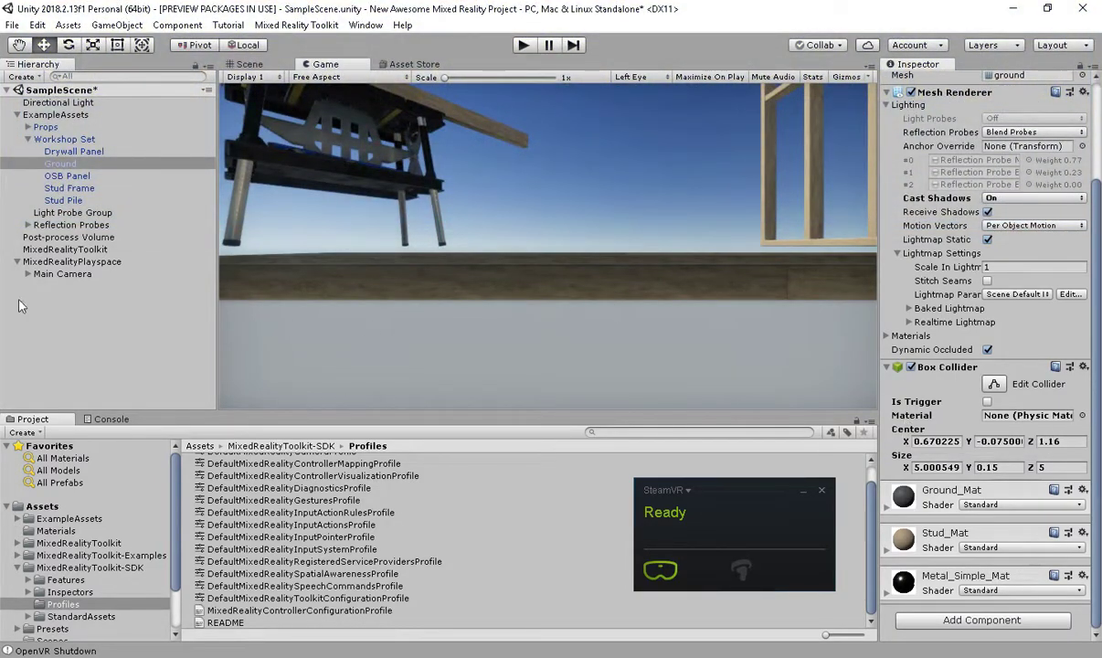
# Step: Add a Box Collider to the Workbench under Props, then search components for 'inter'
pyautogui.click(28, 127)
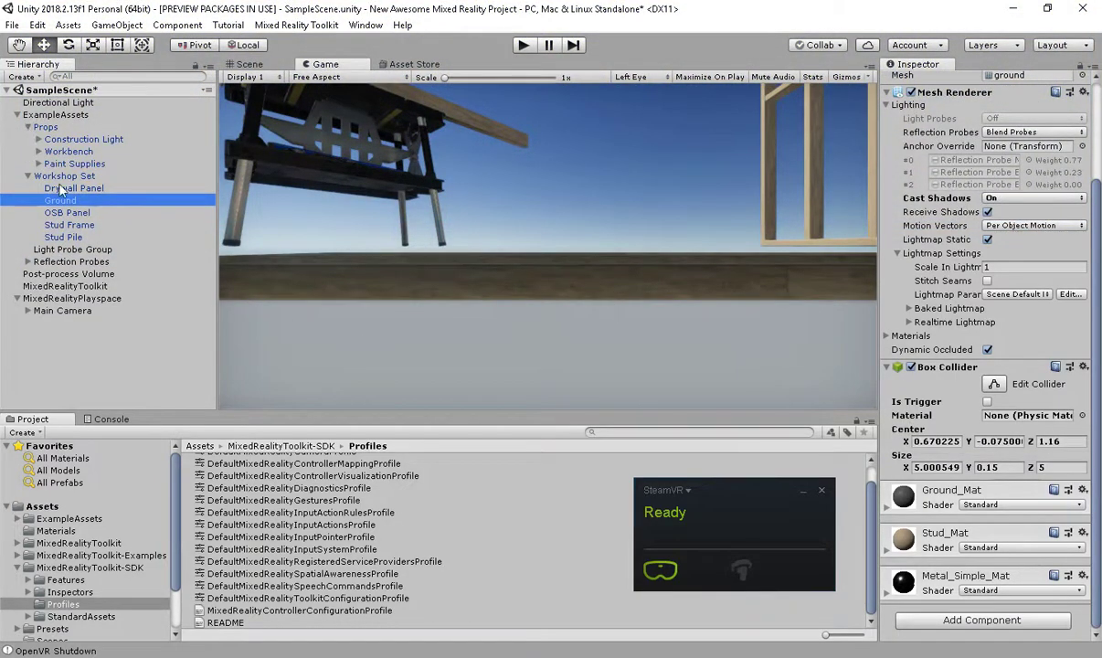
pyautogui.click(73, 151)
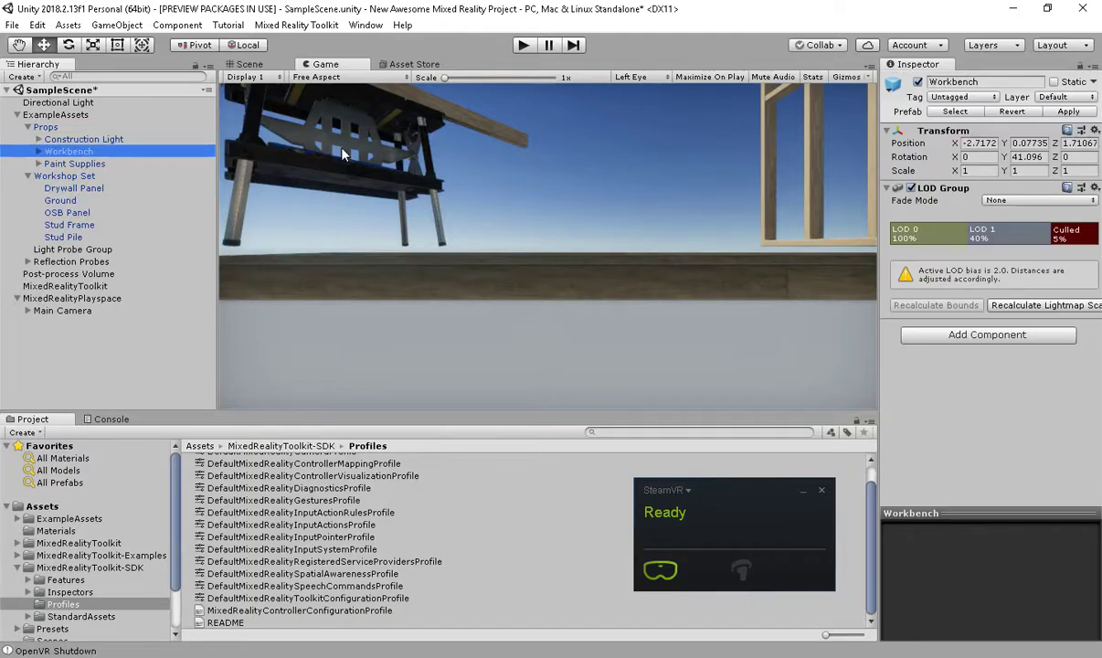
pyautogui.click(1002, 335)
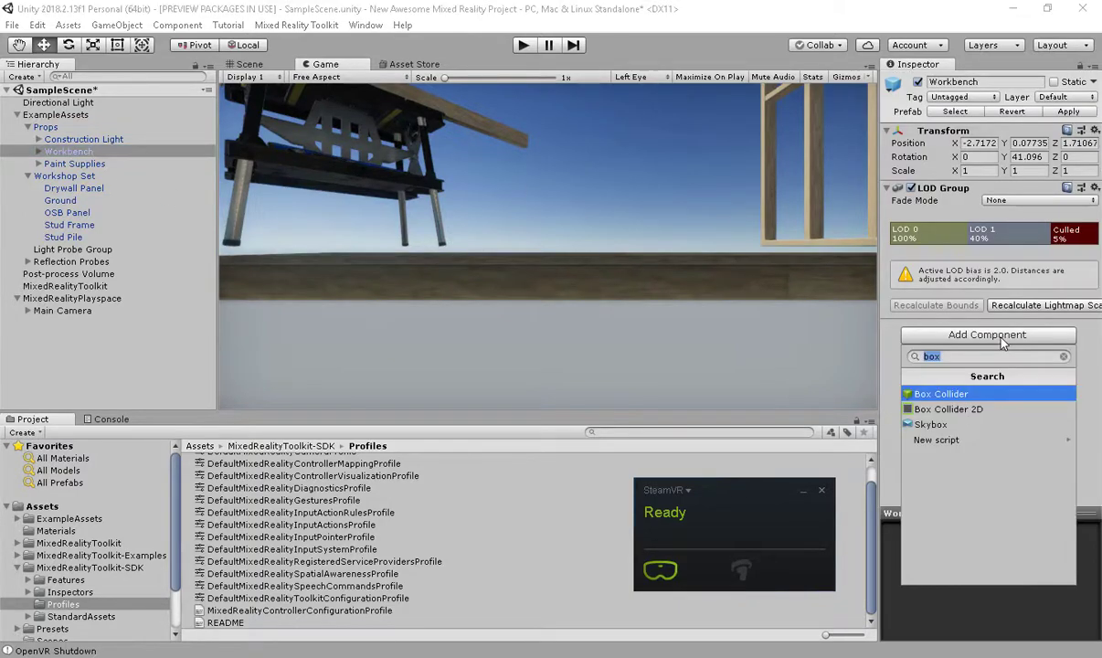
pyautogui.click(942, 394)
pyautogui.click(959, 453)
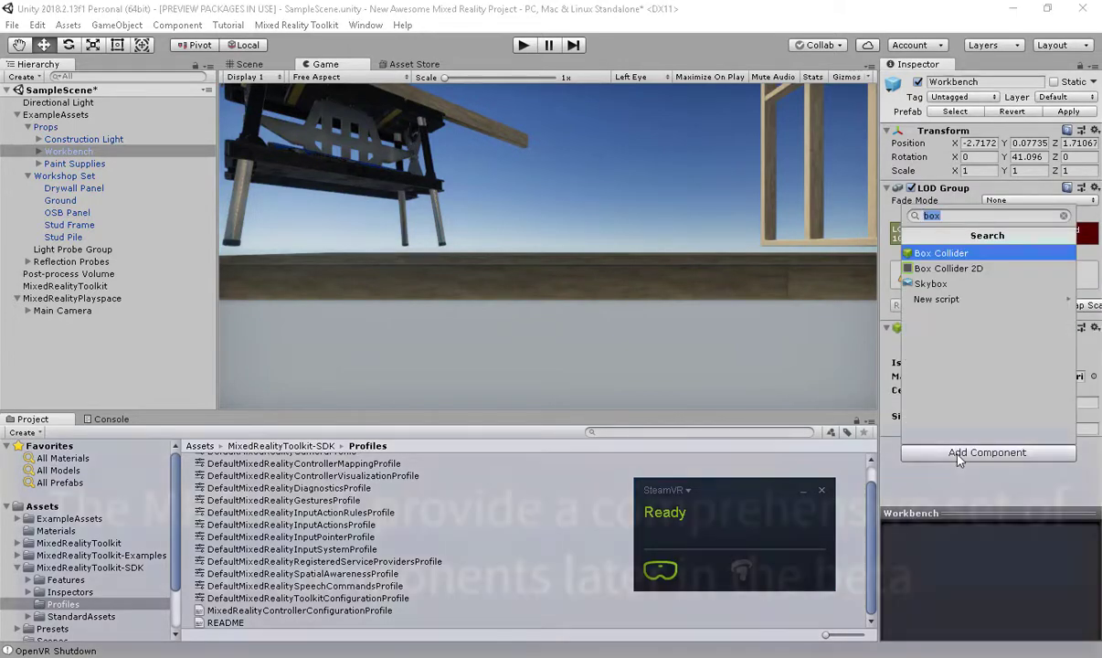
pyautogui.write('inter')
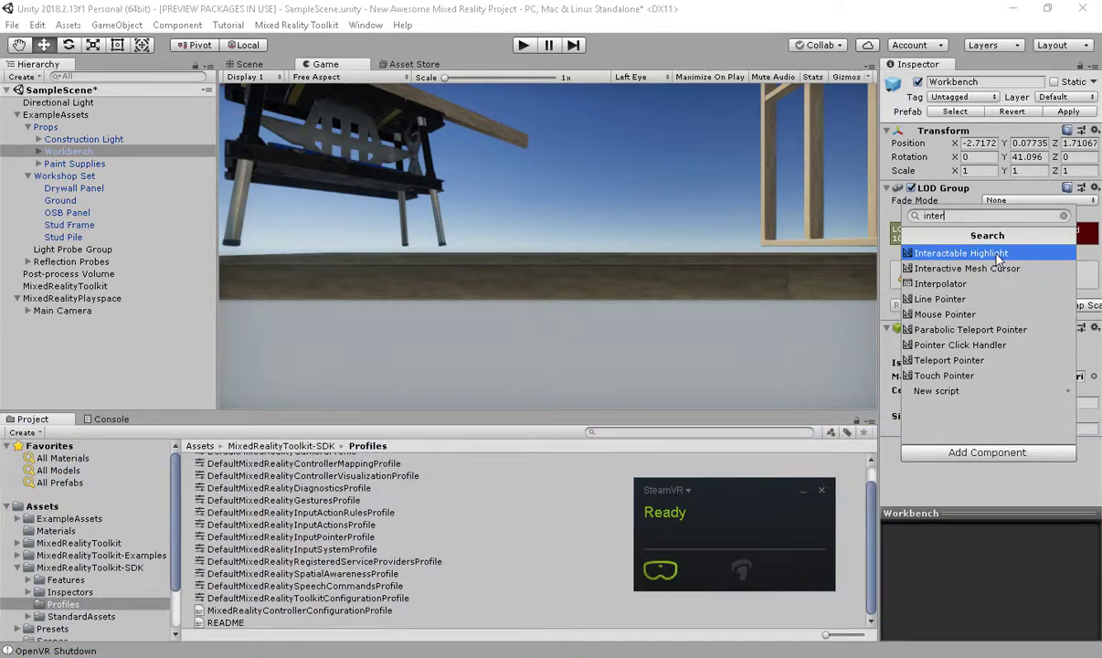
# Step: Add Interactable Highlight to the Workbench and open the MRTK standard materials folder
pyautogui.click(997, 255)
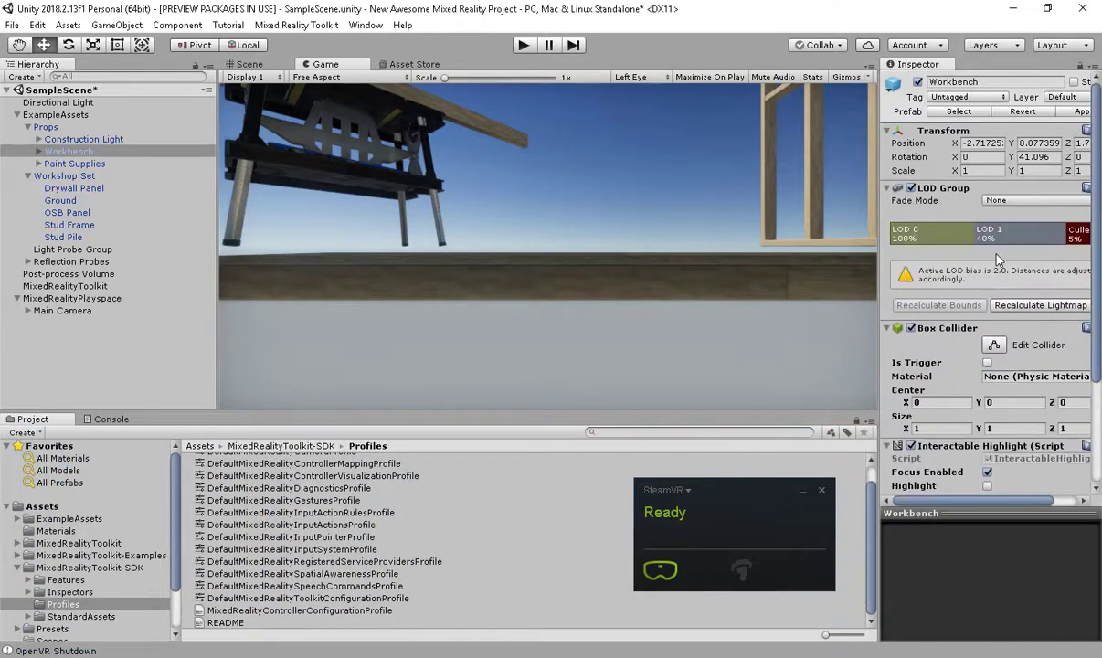
pyautogui.scroll(-3, 932, 402)
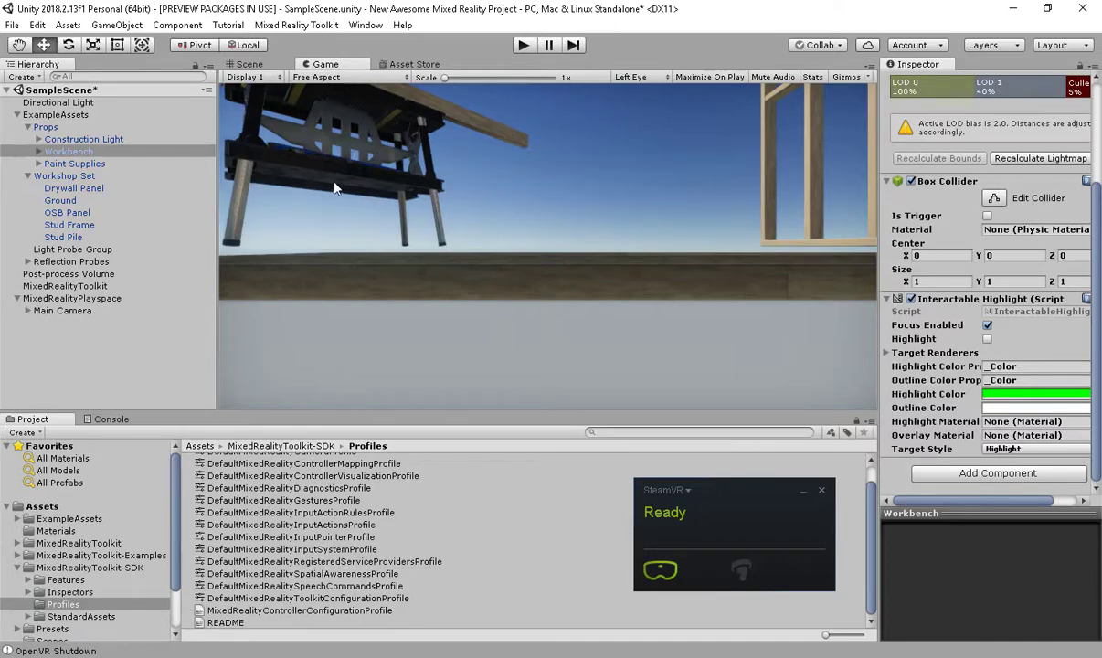
pyautogui.scroll(-3, 70, 526)
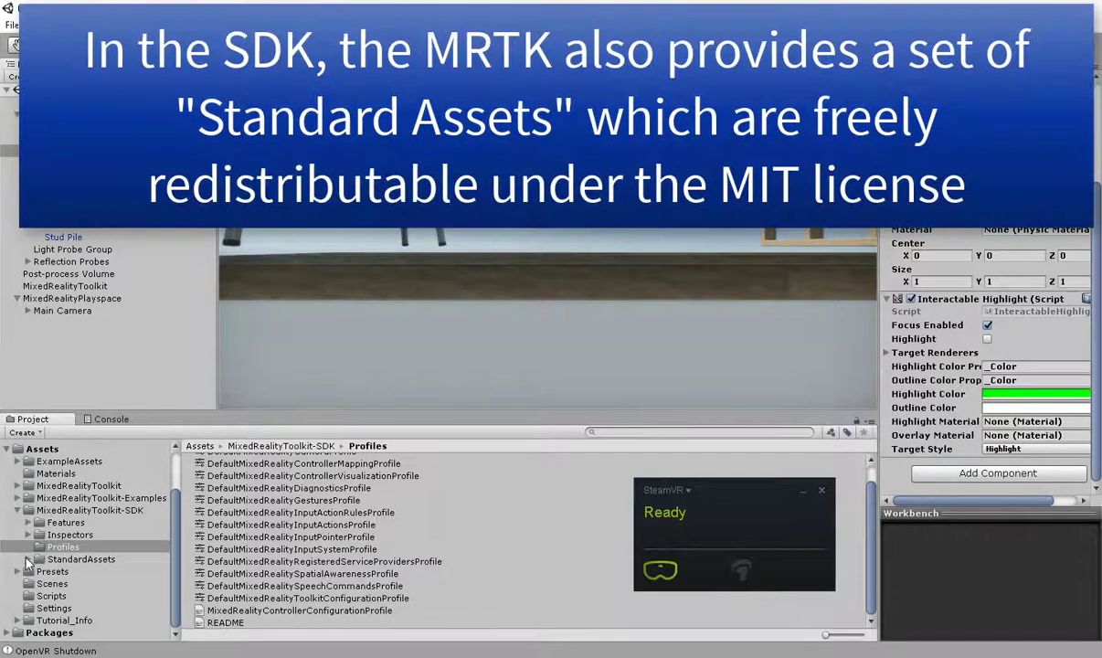
pyautogui.click(27, 560)
pyautogui.scroll(-3, 135, 457)
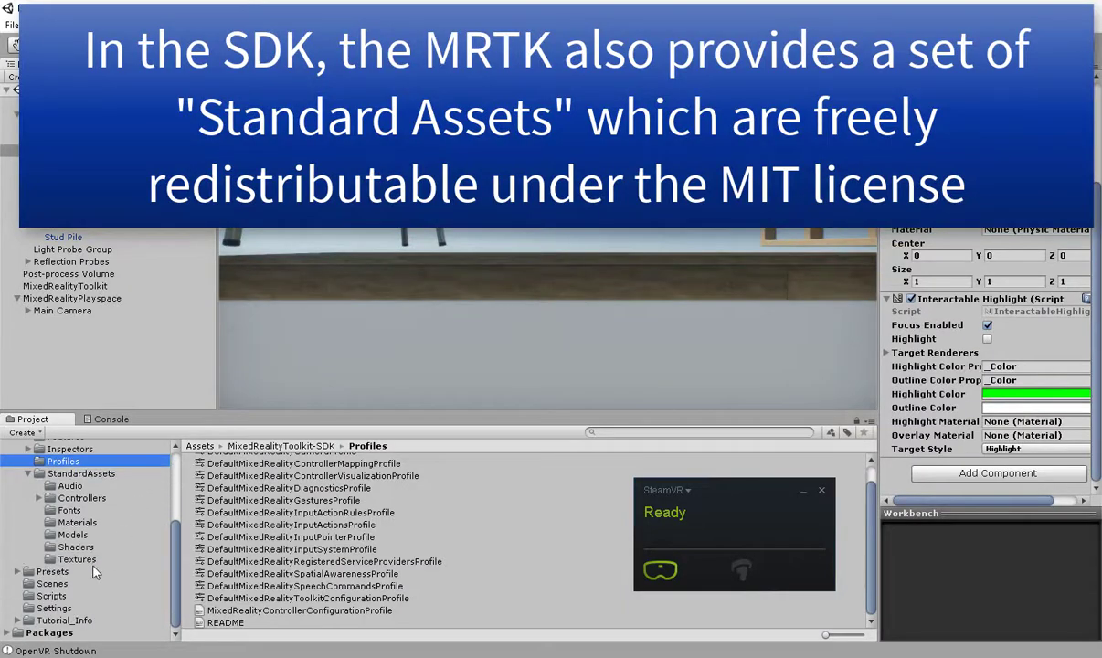
pyautogui.click(77, 523)
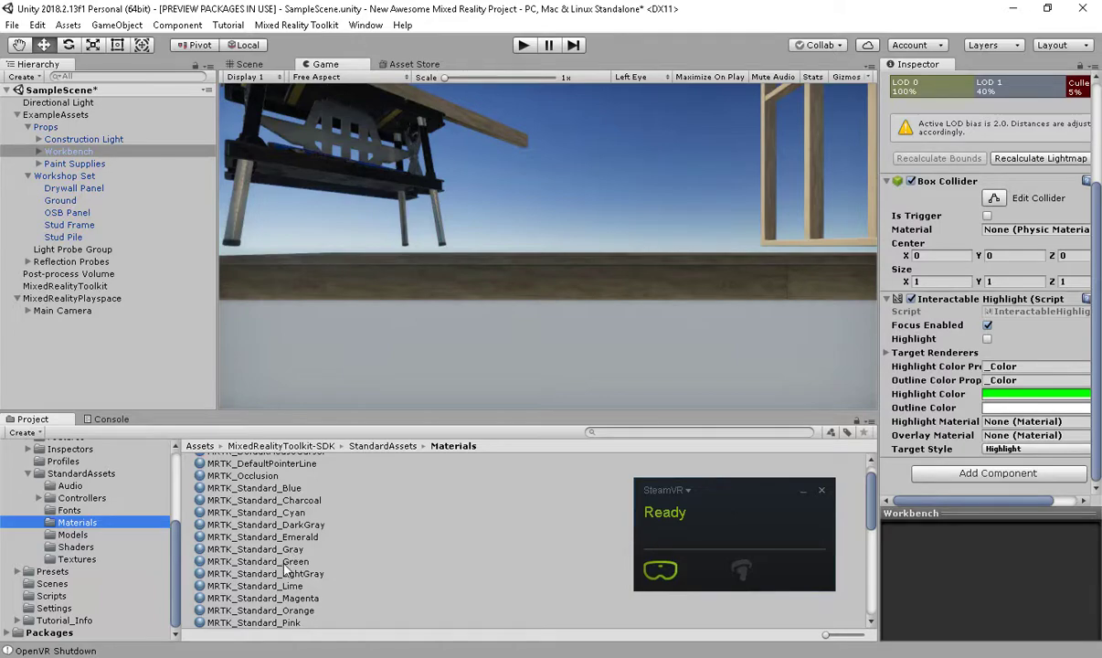
# Step: Assign MRTK standard materials as Highlight and Overlay materials, then start Play mode
pyautogui.moveTo(275, 547); pyautogui.dragTo(1014, 422)
pyautogui.scroll(-5, 248, 514)
pyautogui.scroll(3, 344, 535)
pyautogui.moveTo(291, 522); pyautogui.dragTo(1003, 441)
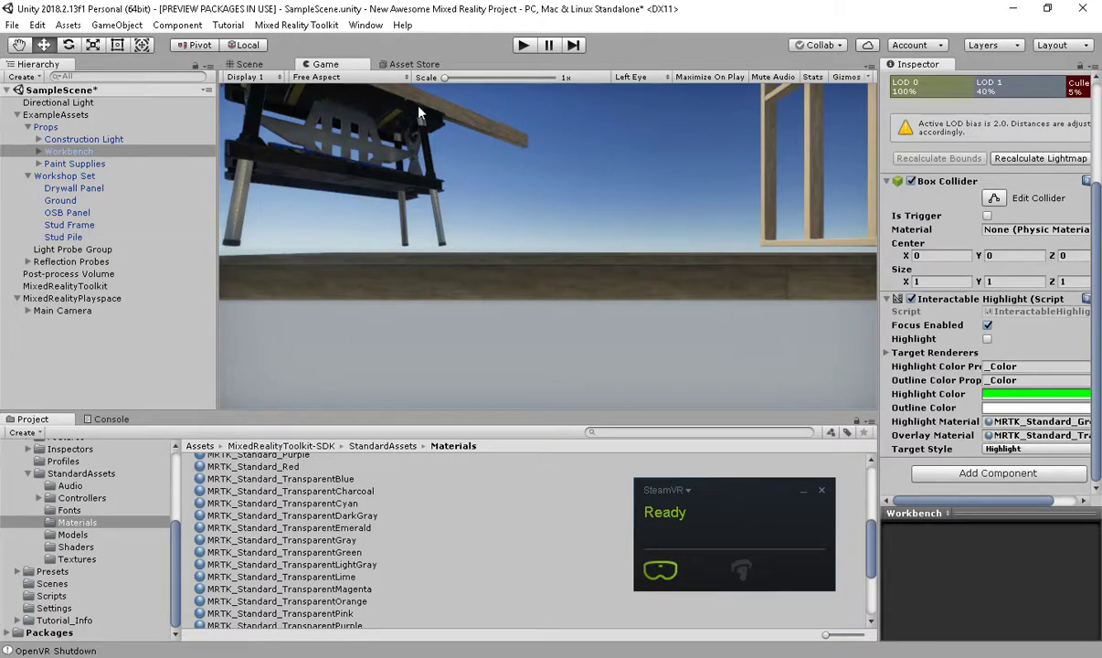
pyautogui.click(522, 46)
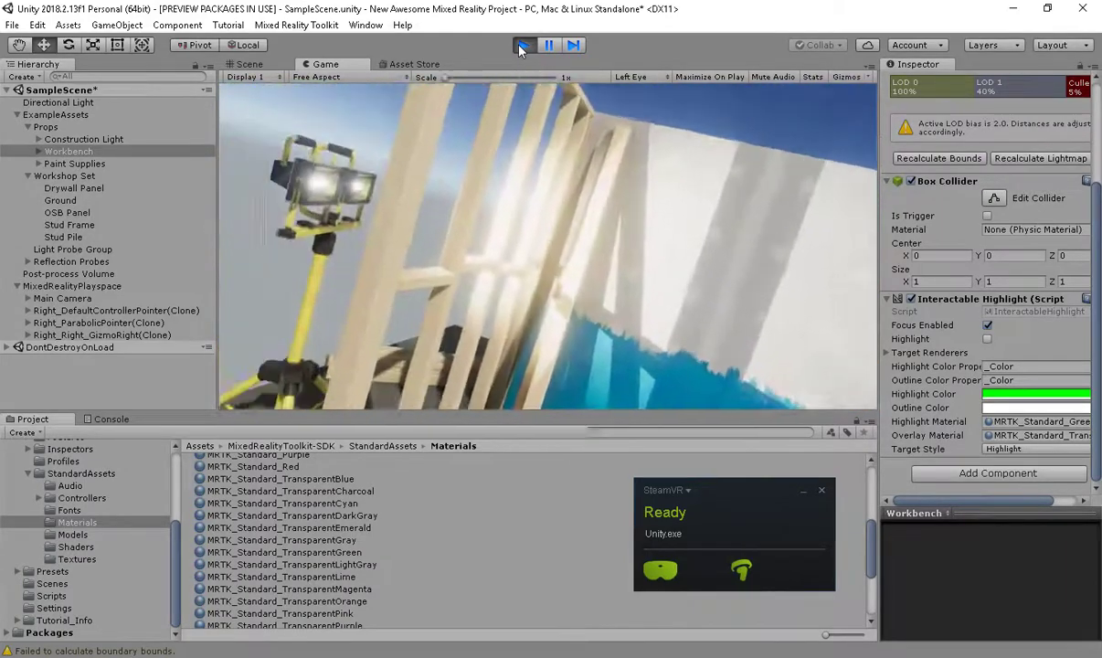
# Step: Stop the play test, switch the build target to Universal Windows Platform, and quit SteamVR
pyautogui.click(523, 45)
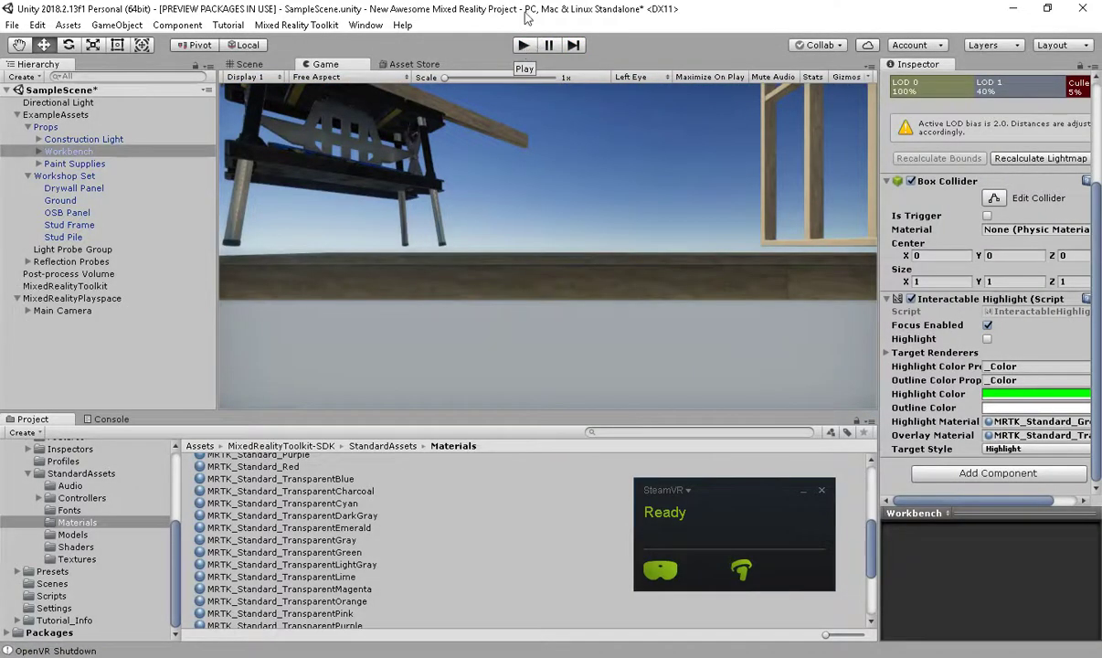
pyautogui.click(14, 26)
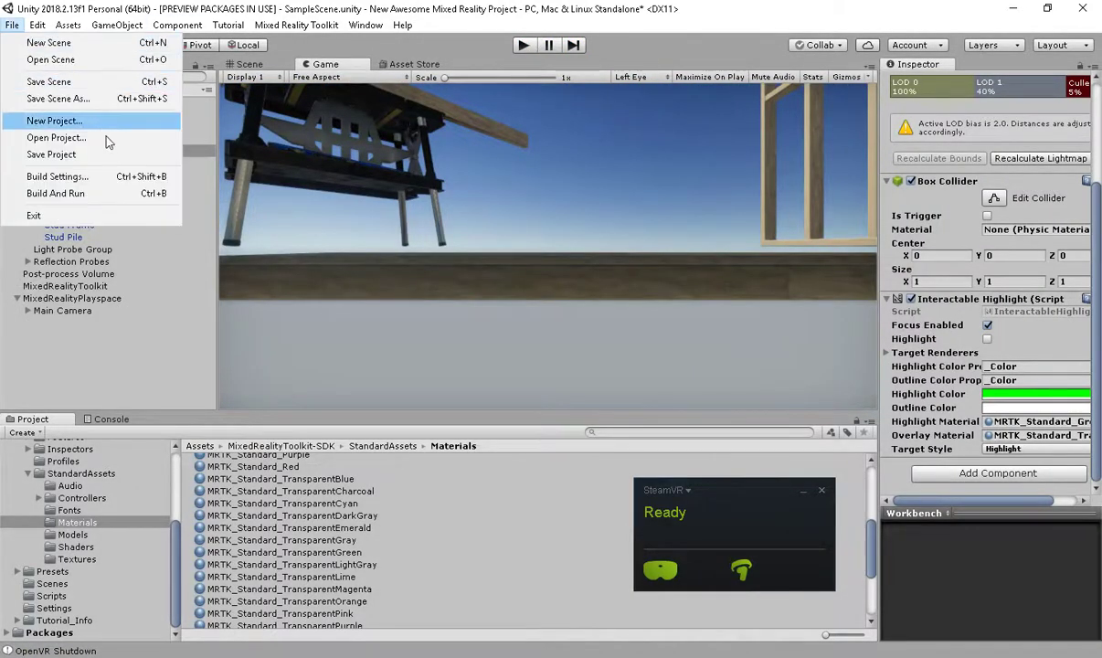
pyautogui.click(106, 174)
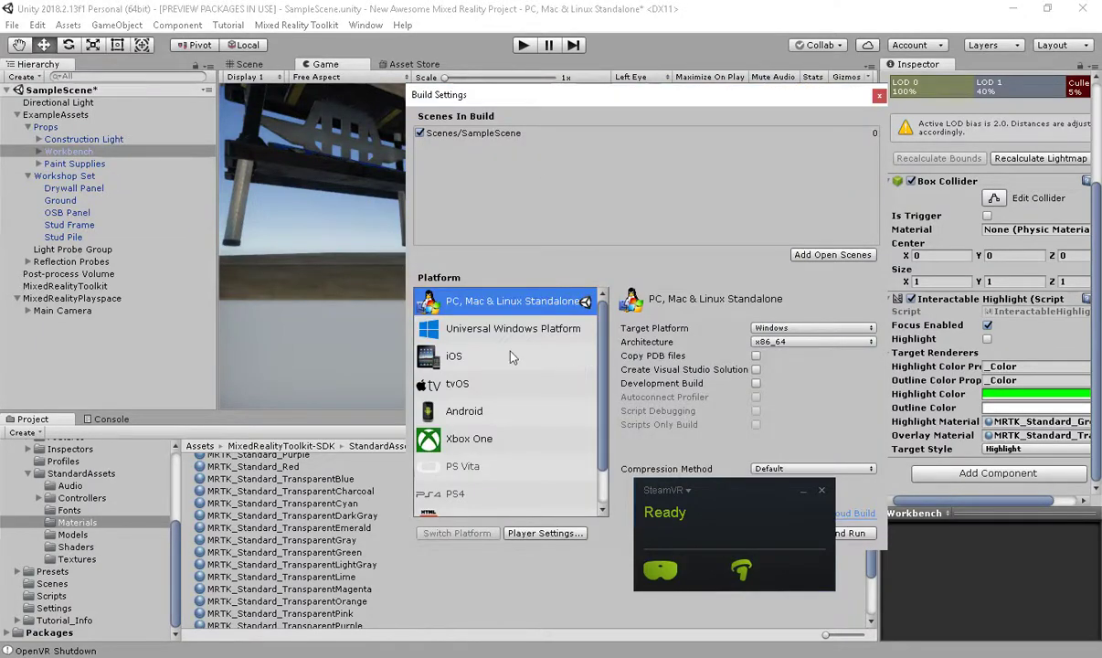
pyautogui.click(467, 322)
pyautogui.click(454, 534)
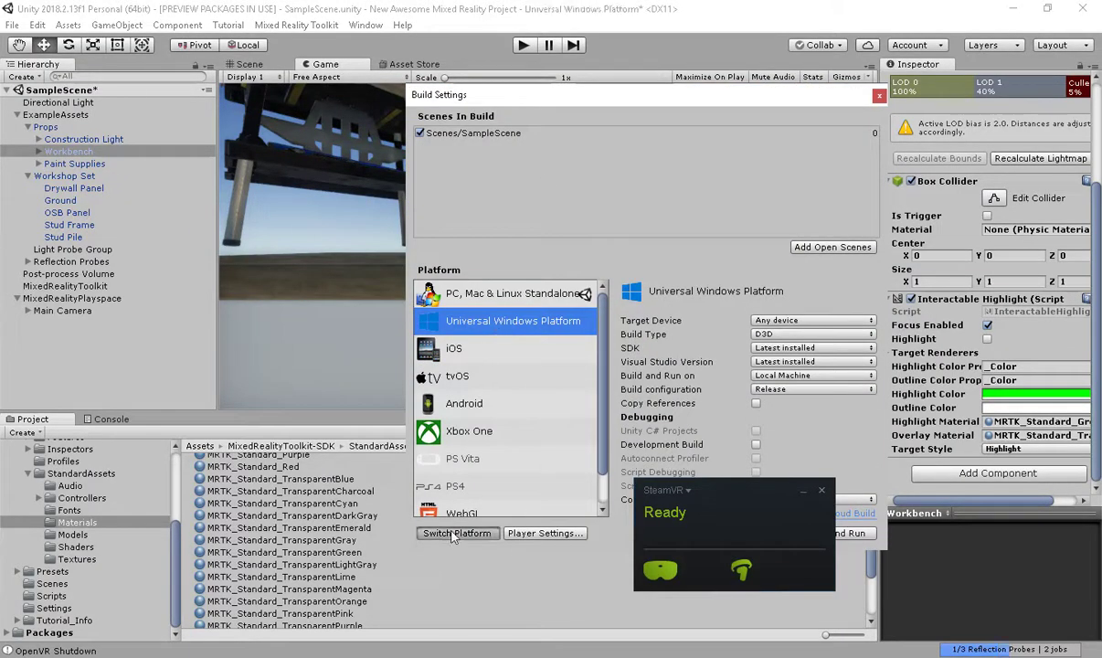
pyautogui.click(688, 491)
pyautogui.click(679, 469)
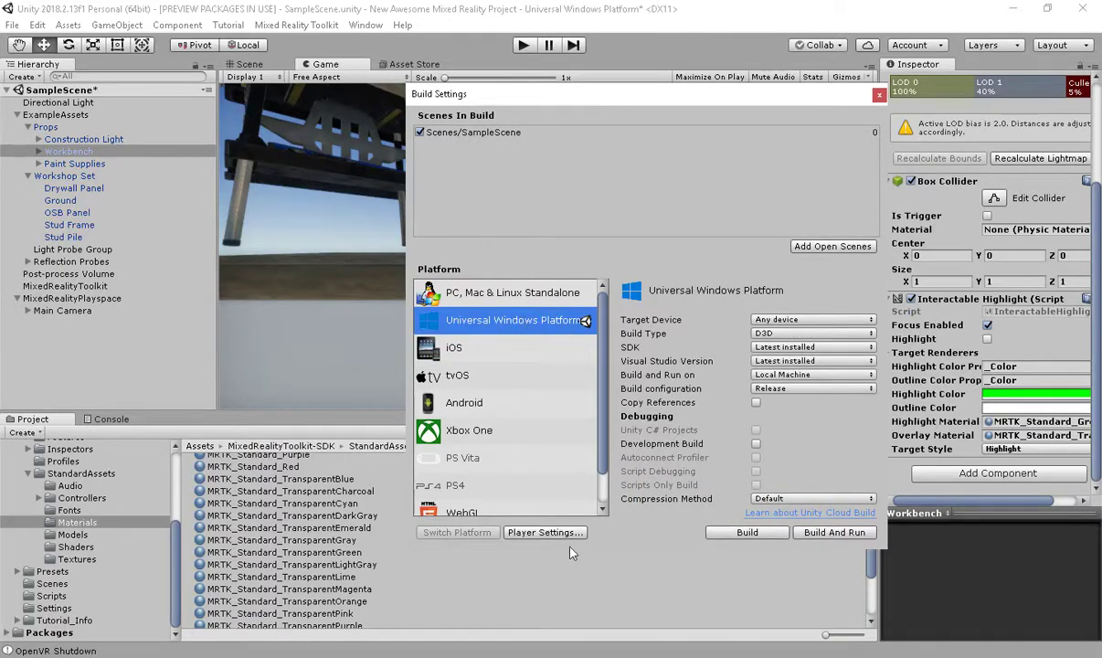
# Step: Turn on Virtual Reality Supported in the UWP XR Settings, with Windows Mixed Reality as the SDK
pyautogui.click(546, 532)
pyautogui.scroll(-10, 961, 553)
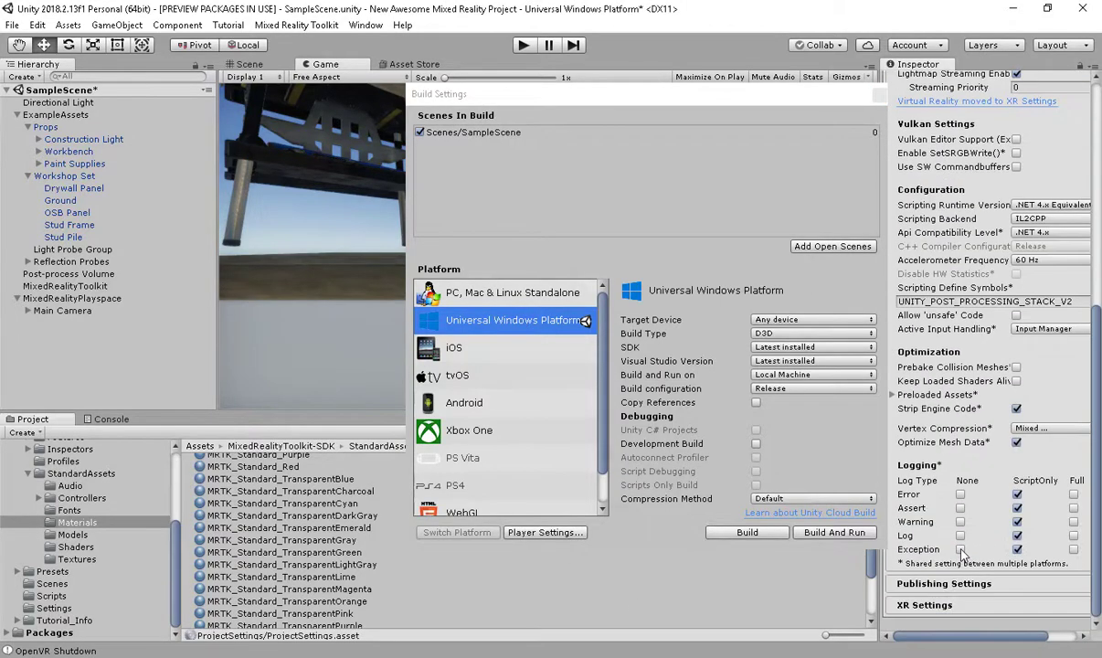
pyautogui.click(924, 605)
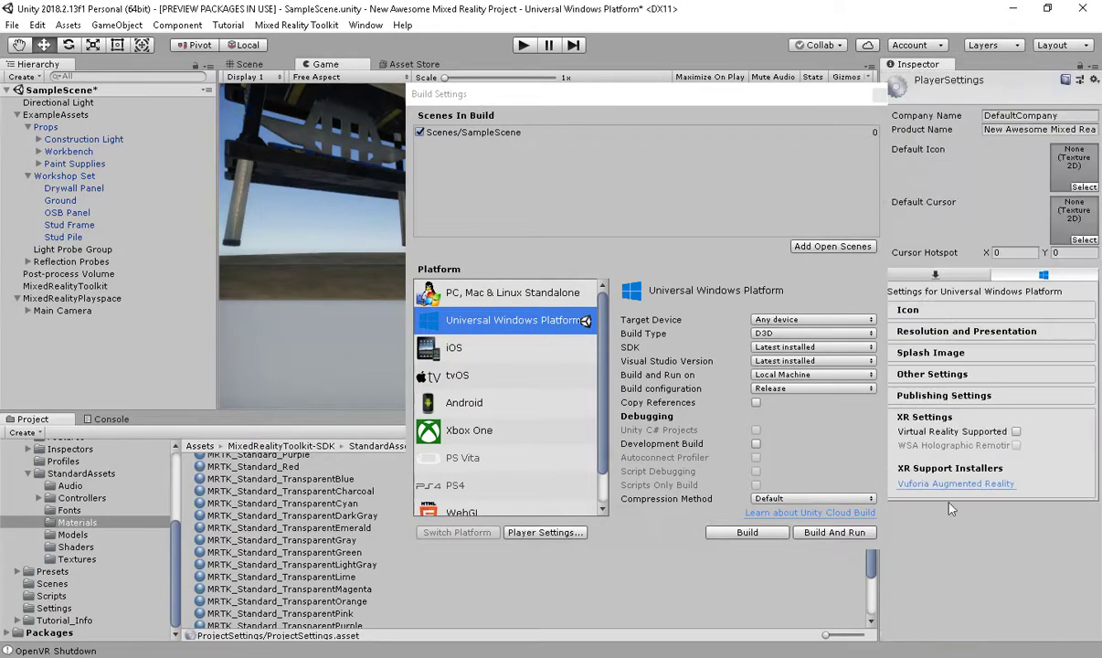
pyautogui.click(1017, 431)
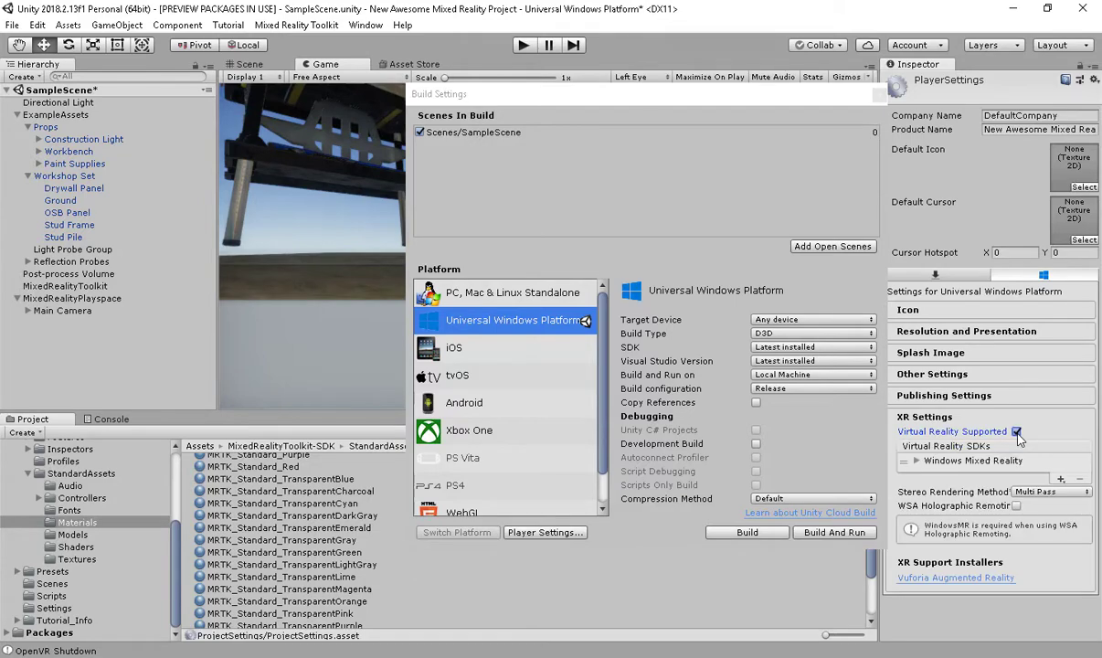
pyautogui.click(875, 93)
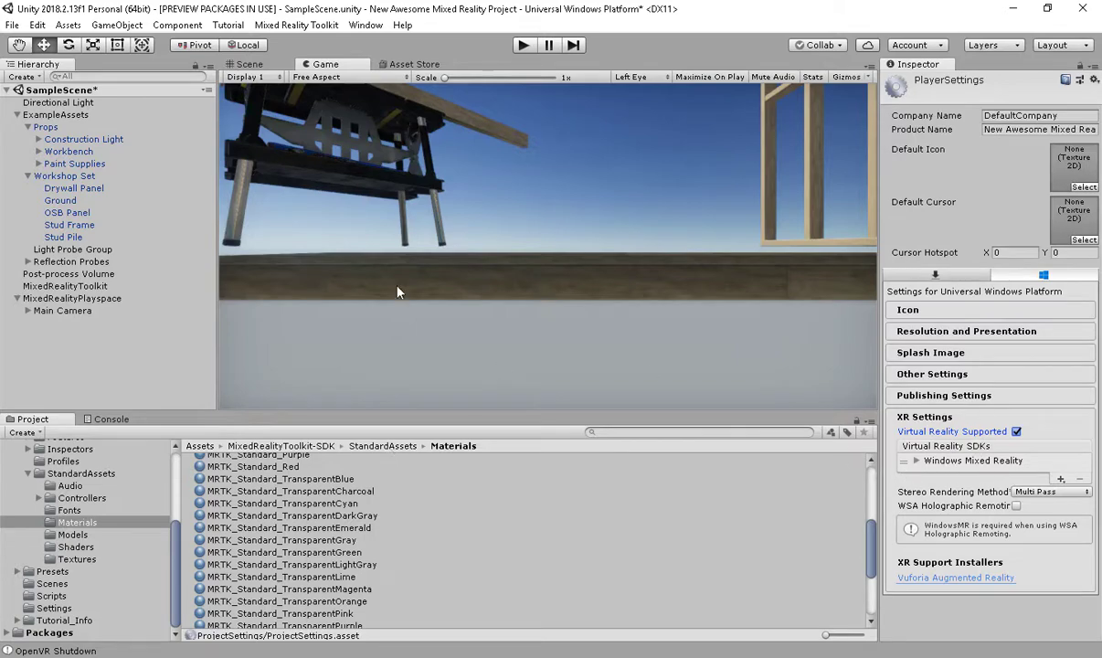
# Step: Play the scene in Windows Mixed Reality, then pause the headset view in Mixed Reality Portal
pyautogui.click(523, 45)
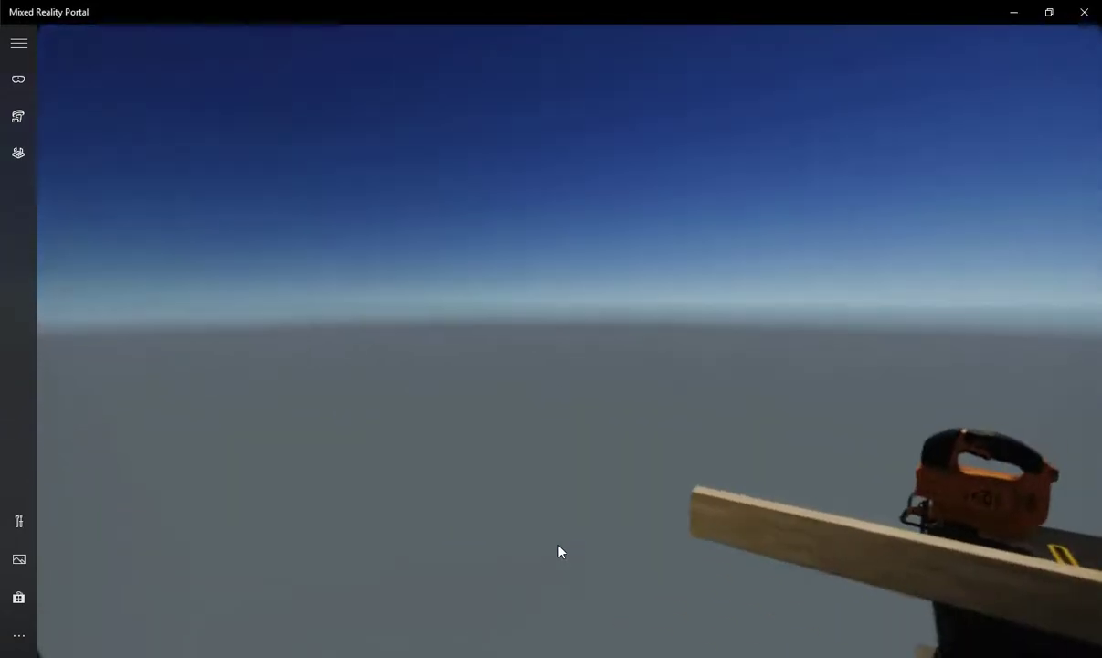
pyautogui.moveTo(528, 599)
pyautogui.click(569, 635)
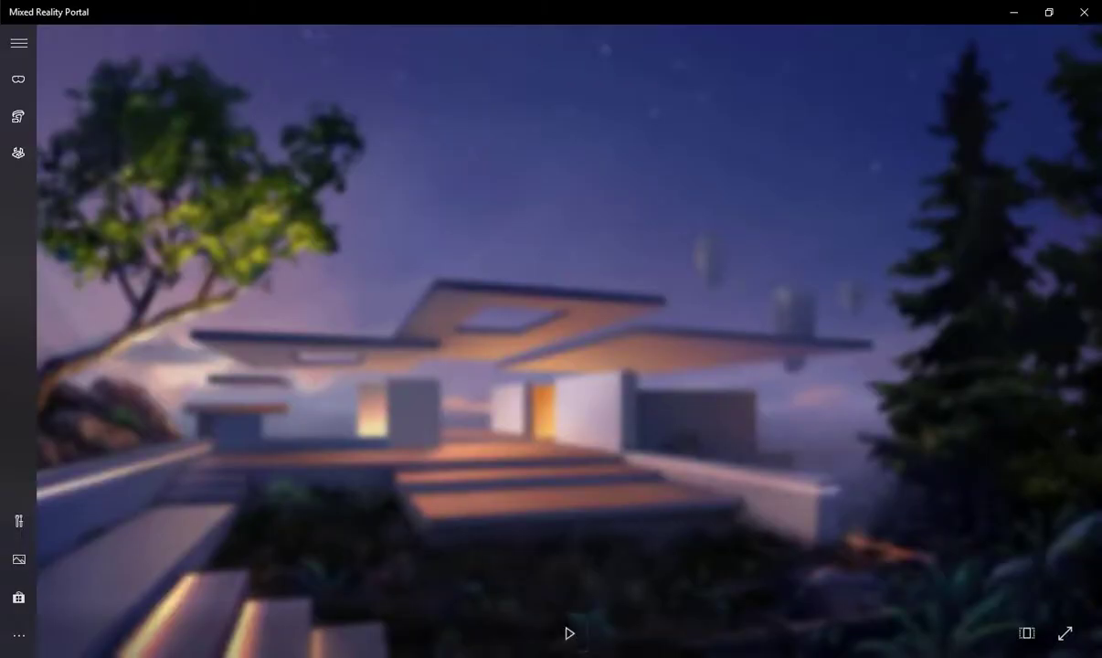
# Step: Bring the Unity editor back in front from its taskbar thumbnail
pyautogui.moveTo(573, 656)
pyautogui.click(594, 601)
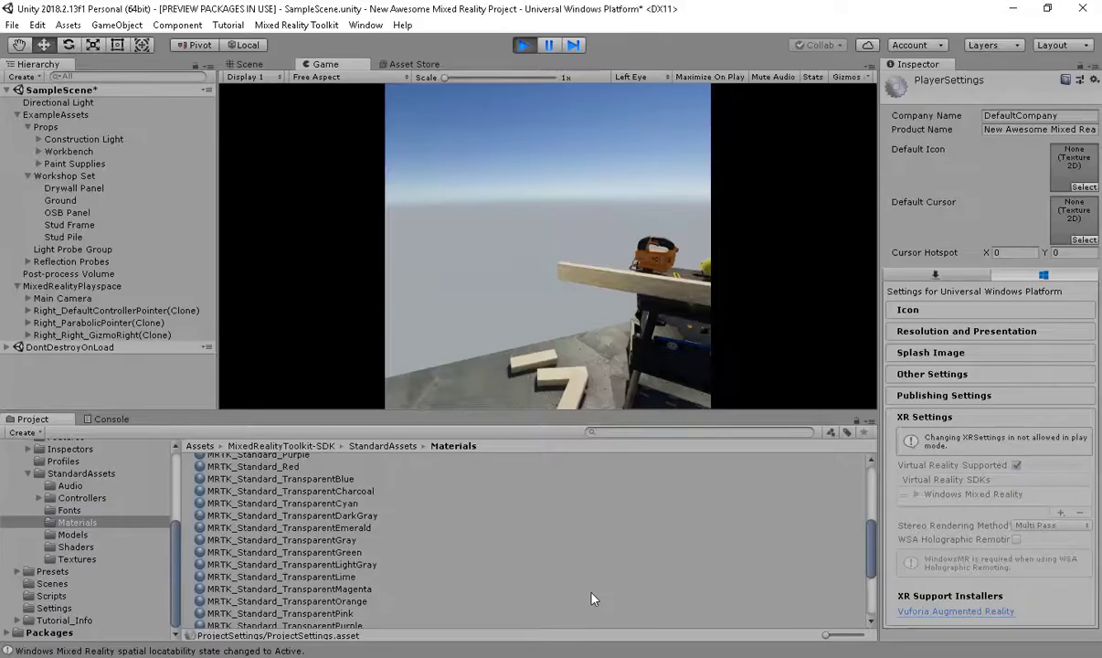